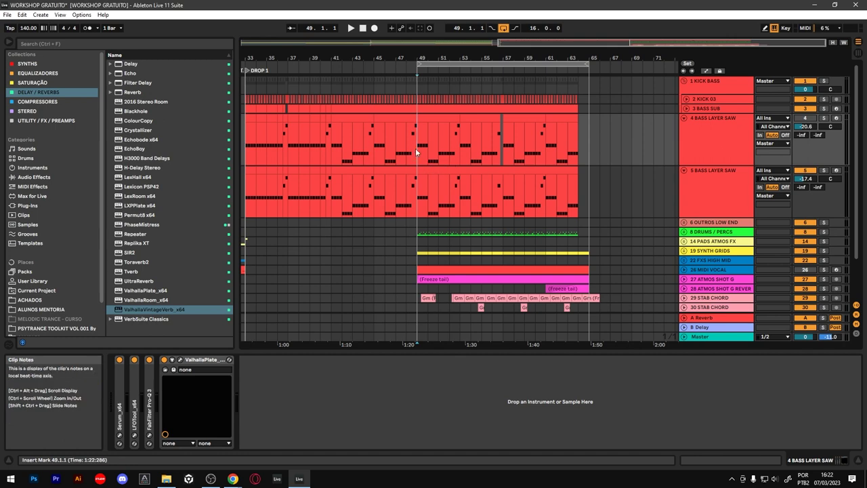
Play the drop while collapsing the 4 BASS LAYER SAW track and selecting the 5 BASS LAYER SAW track
key(space)
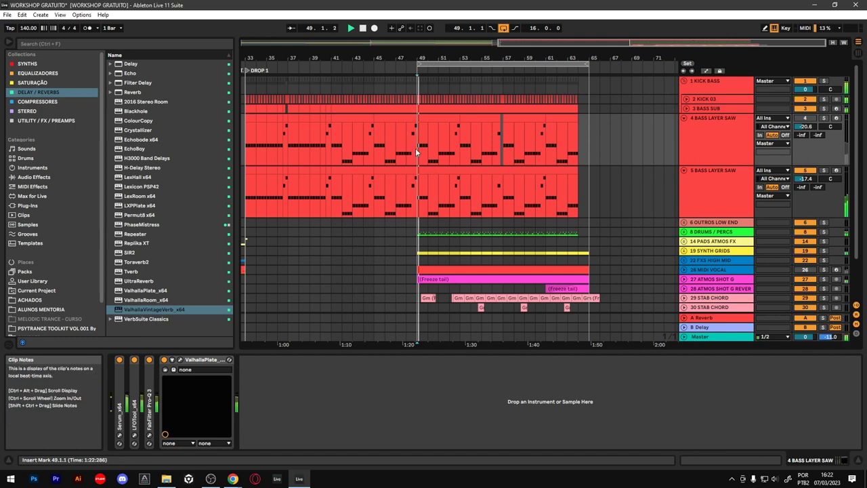
click(683, 118)
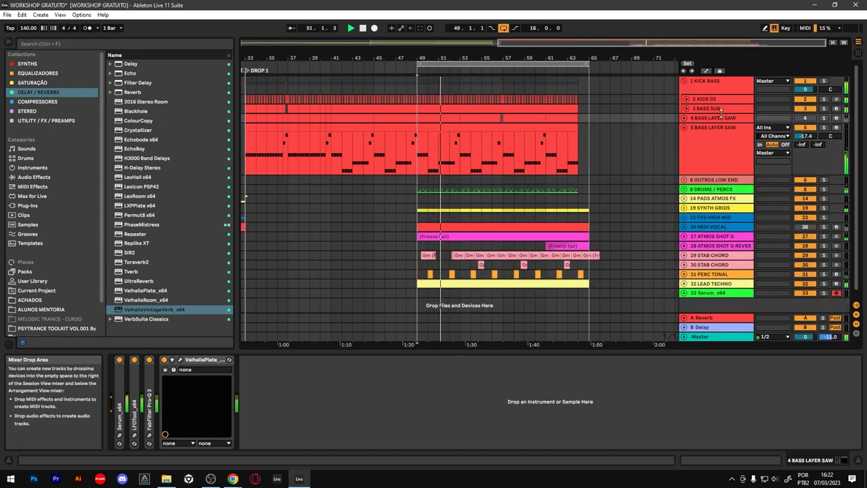
click(752, 139)
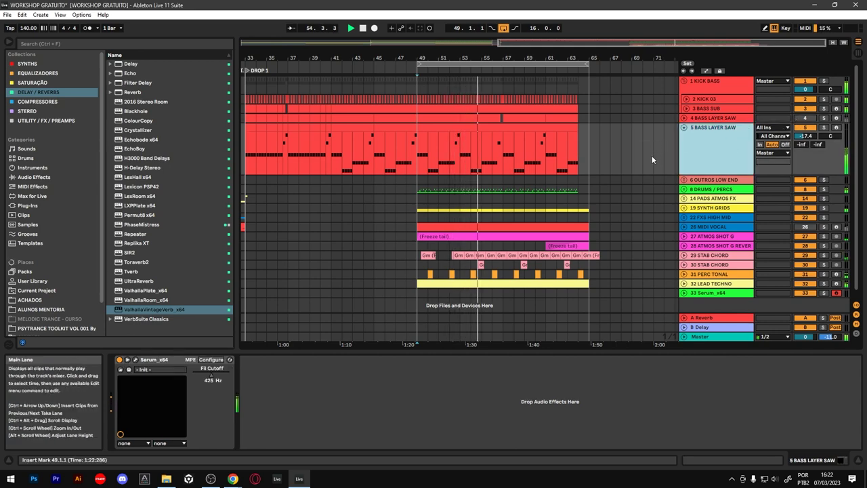
key(space)
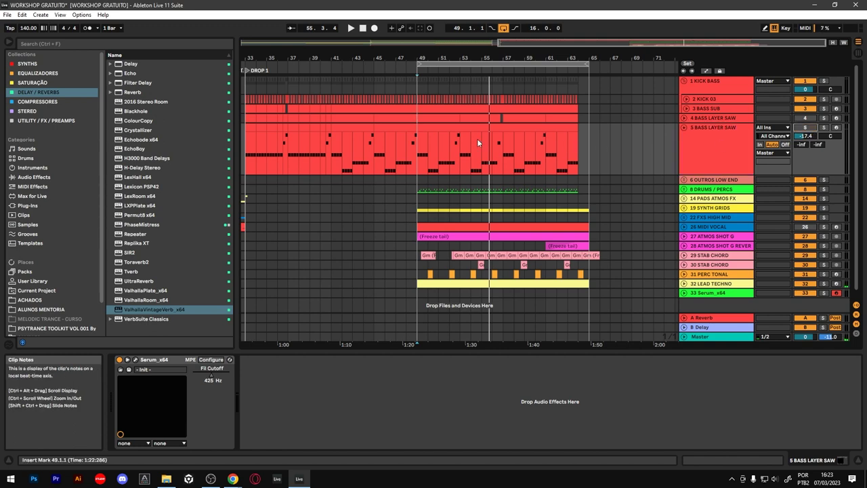
Audition the arrangement from bar 48 into the drop
click(411, 135)
key(space)
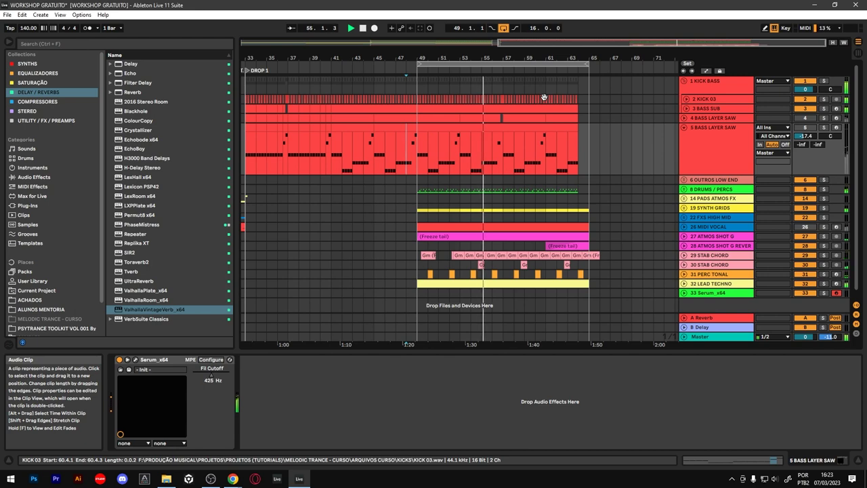
key(space)
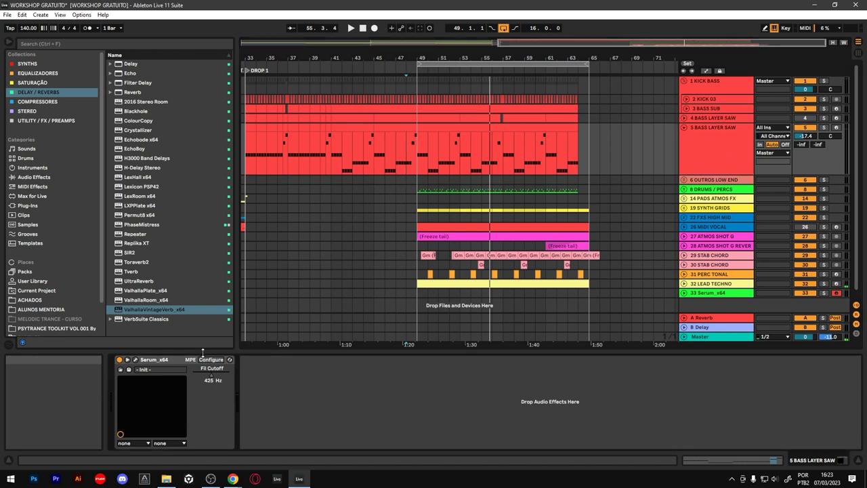
Open Serum on the 5 BASS LAYER SAW track and reset it to the initial preset
click(133, 358)
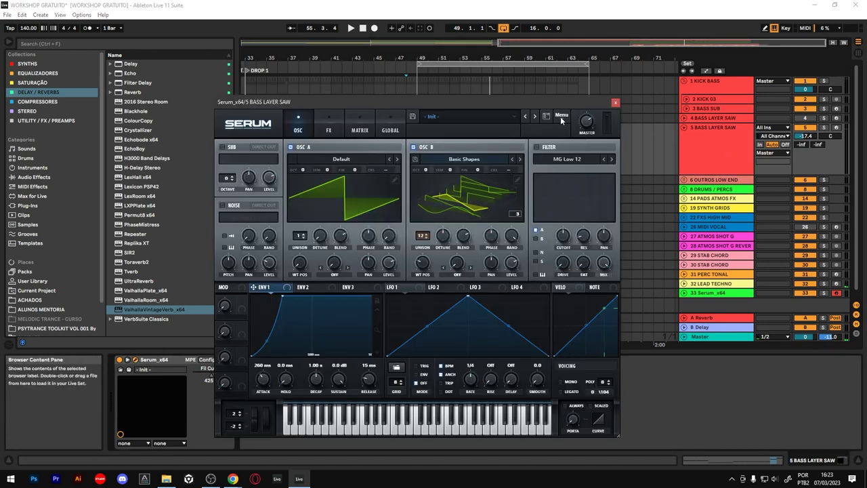
click(561, 119)
click(613, 174)
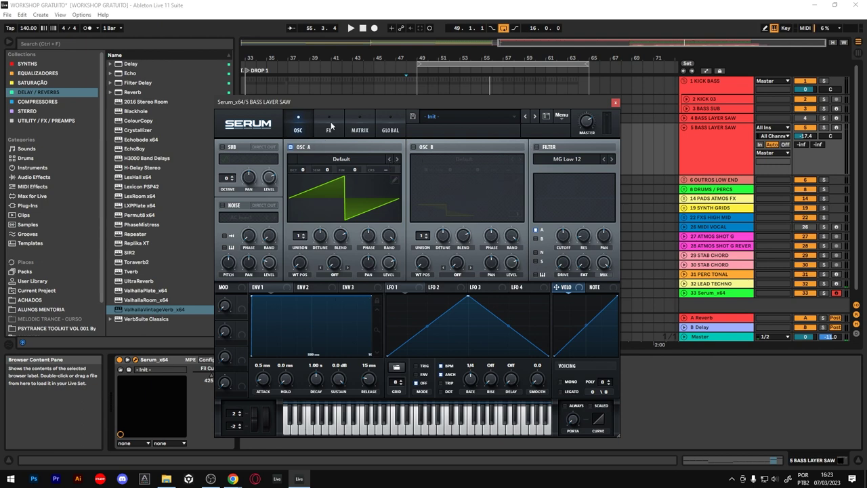
drag(333, 97, 332, 82)
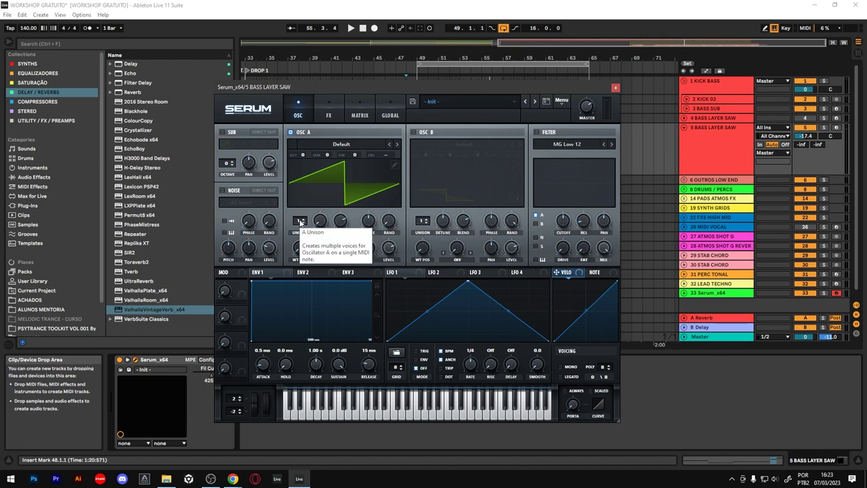
Enable oscillator B with the Analog Basic Shapes wavetable and set its wavetable position to 2
click(413, 131)
click(479, 145)
mouse_move(531, 181)
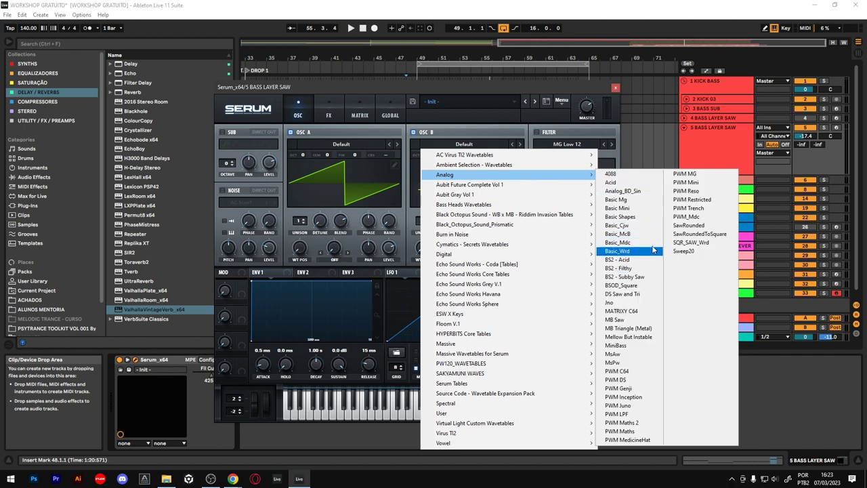
click(643, 224)
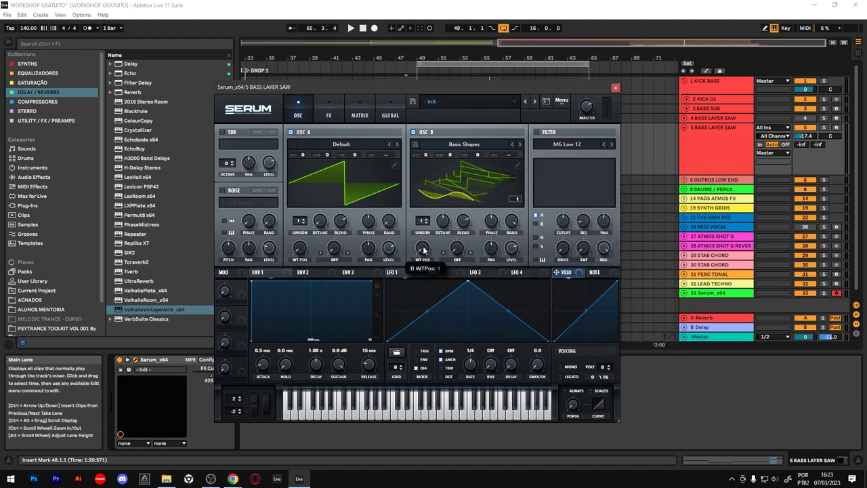
drag(425, 242, 425, 235)
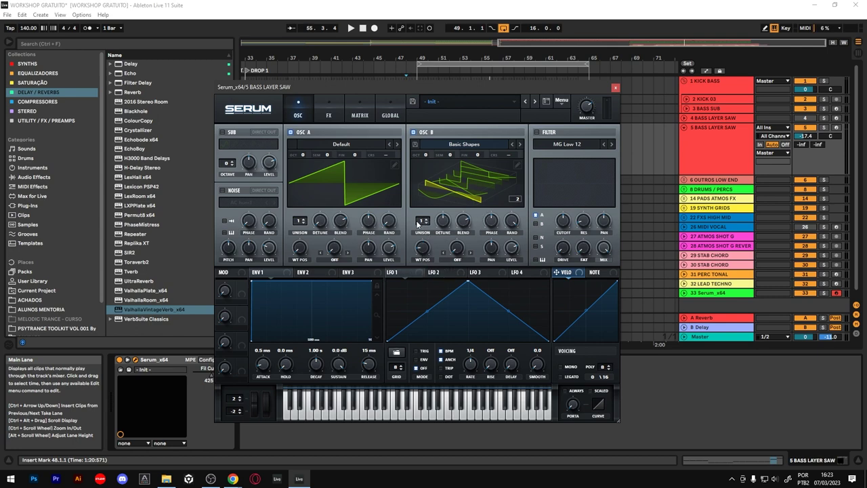
Set oscillator B to 11 unison voices and lower its detune
drag(421, 222, 432, 155)
drag(441, 228, 436, 246)
mouse_move(444, 222)
Enable the filter as MG Low 24 and adjust its drive and fat, with fat at about 24%
click(536, 132)
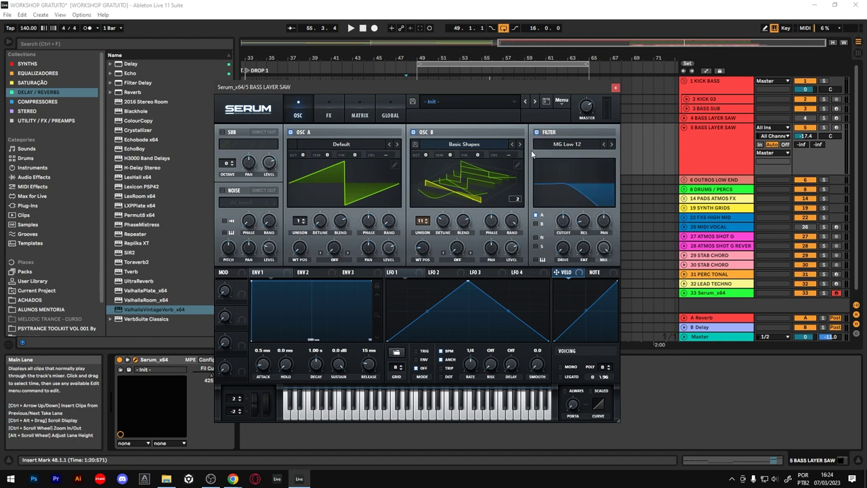
click(568, 144)
mouse_move(579, 156)
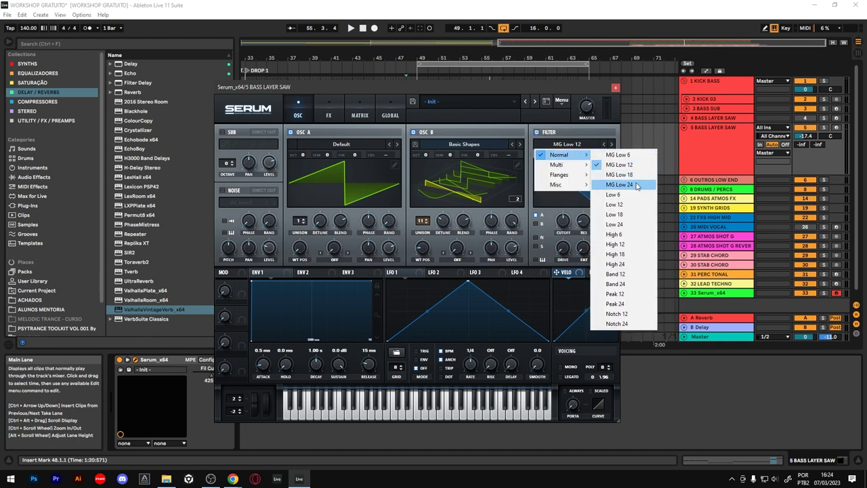
click(636, 185)
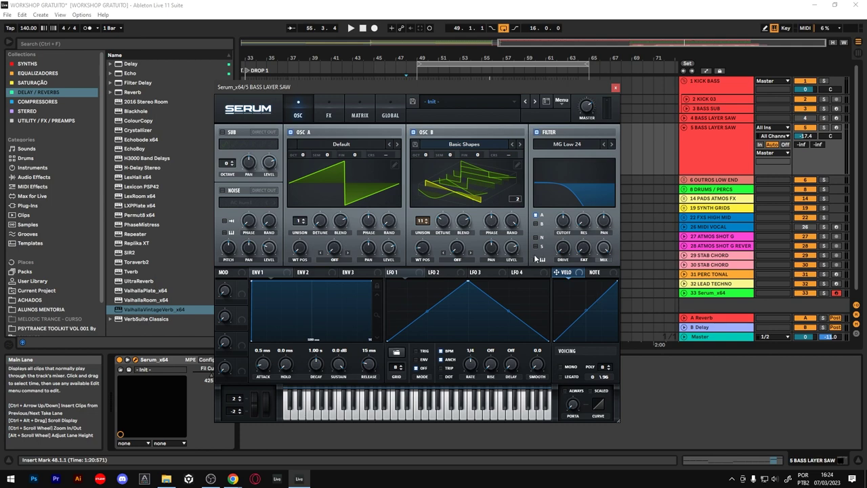
drag(564, 249, 583, 227)
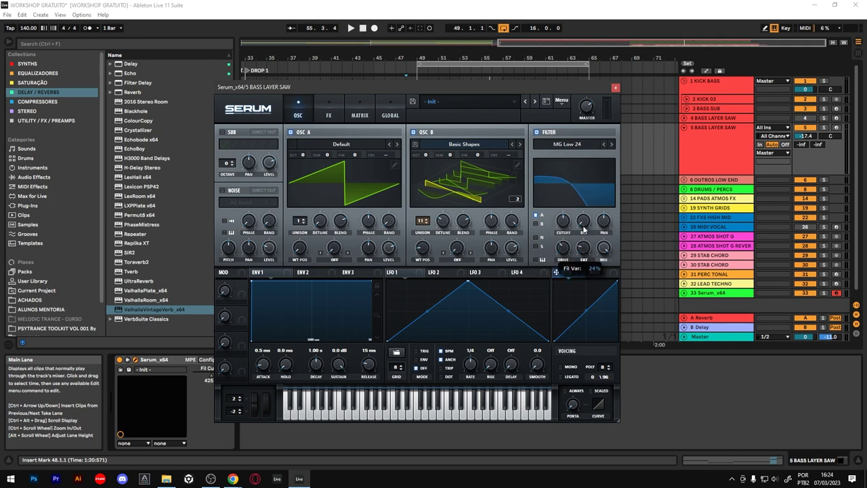
Lower the filter cutoff to its minimum and modulate it with Envelope 2, using a 246 ms attack
click(306, 272)
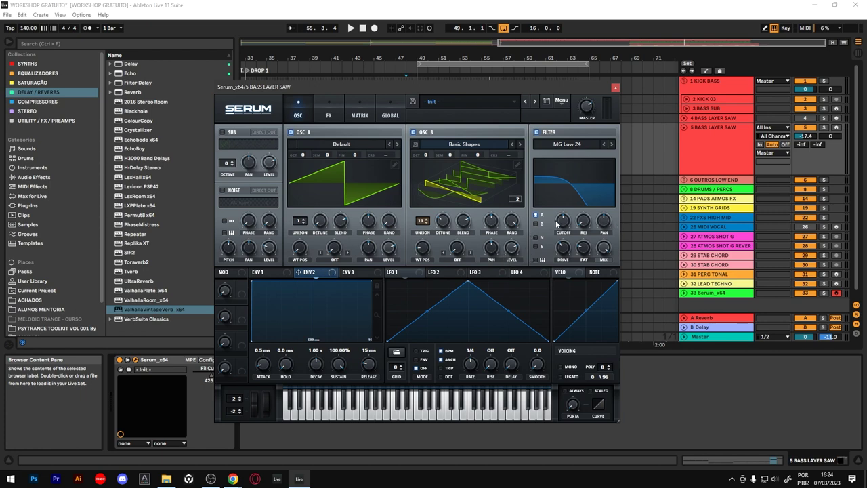
drag(560, 222, 547, 284)
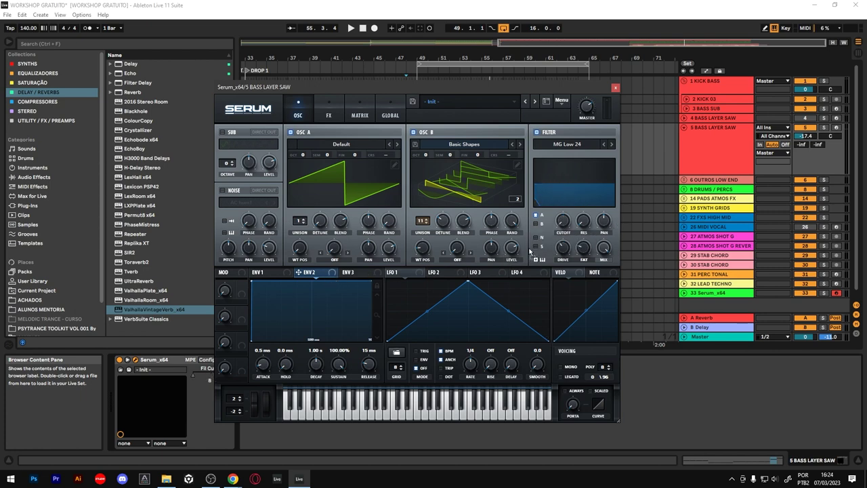
drag(561, 224, 567, 224)
drag(264, 370, 266, 345)
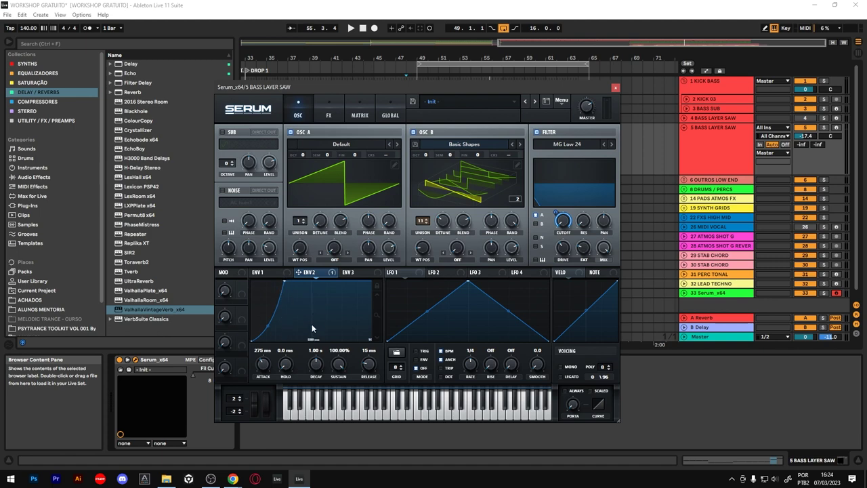
drag(285, 283, 279, 273)
During playback, route oscillator B through the filter and solo the 5 BASS LAYER SAW track
key(space)
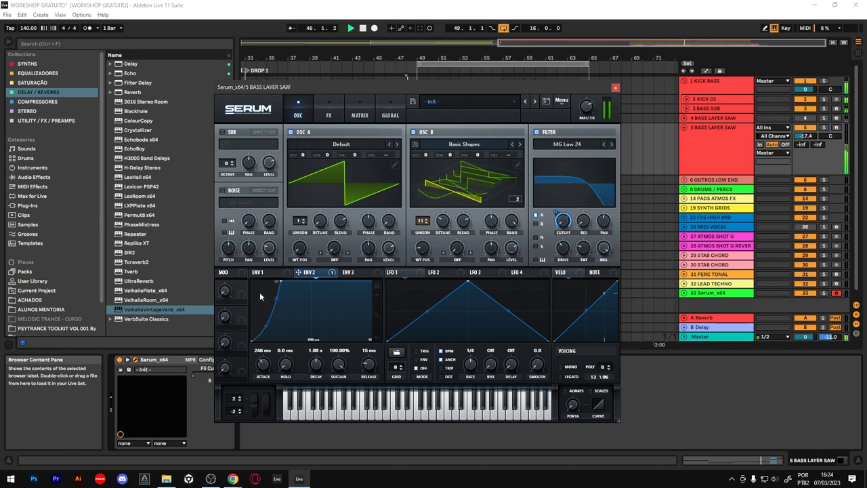
click(536, 223)
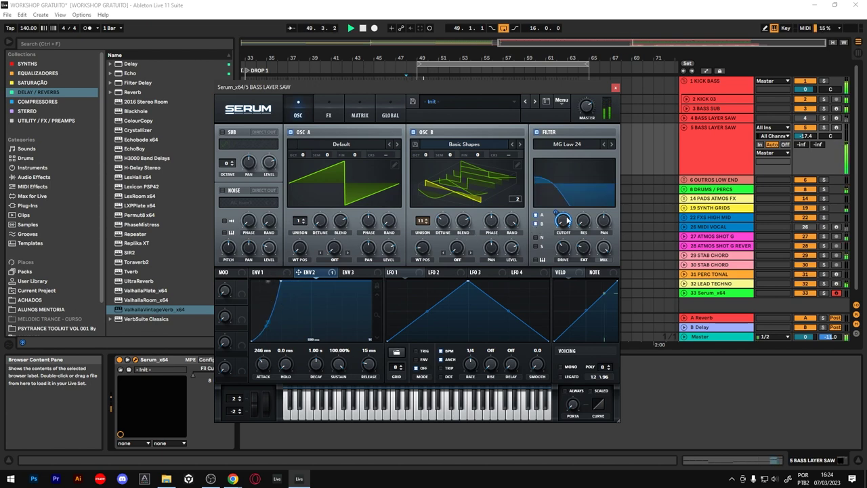
click(824, 128)
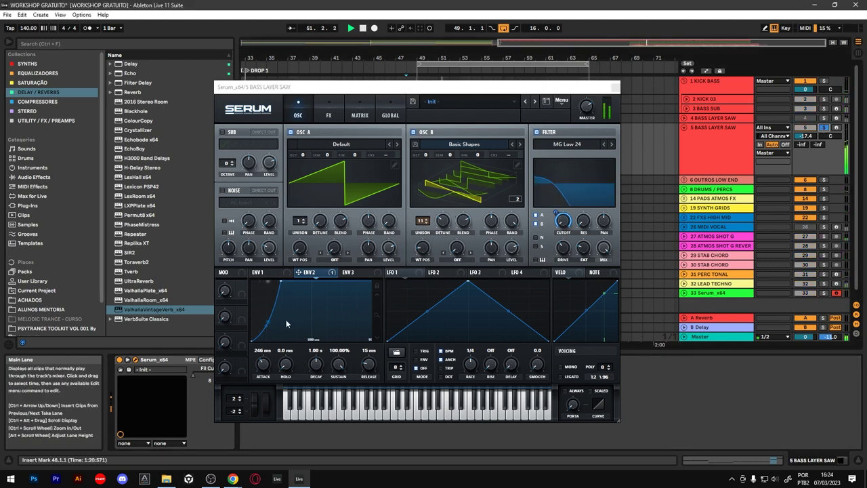
Deepen Envelope 2's attack curve and shorten its attack to 236 ms
drag(269, 326, 269, 330)
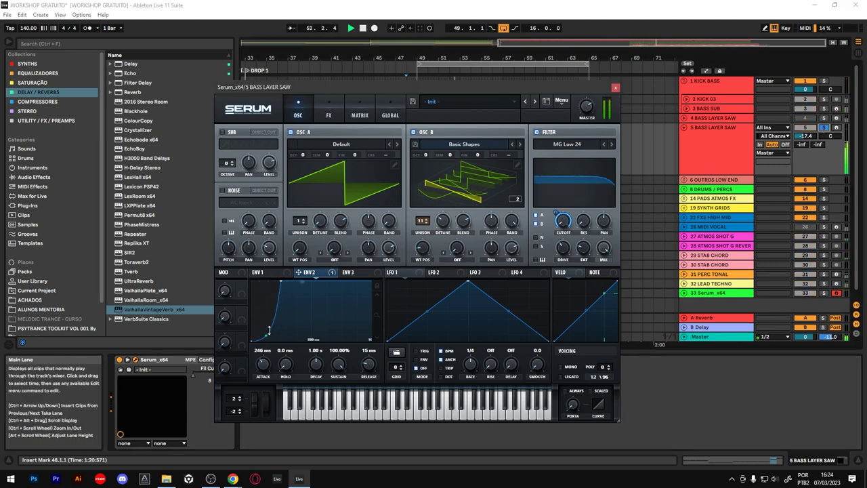
drag(280, 280, 275, 279)
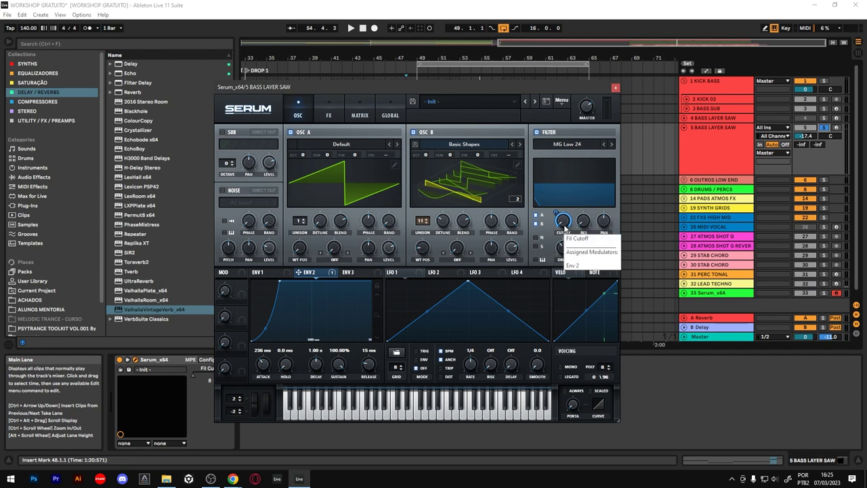
Raise the filter cutoff to about 213 Hz and set Envelope 2's modulation of it to 68
drag(562, 225, 563, 186)
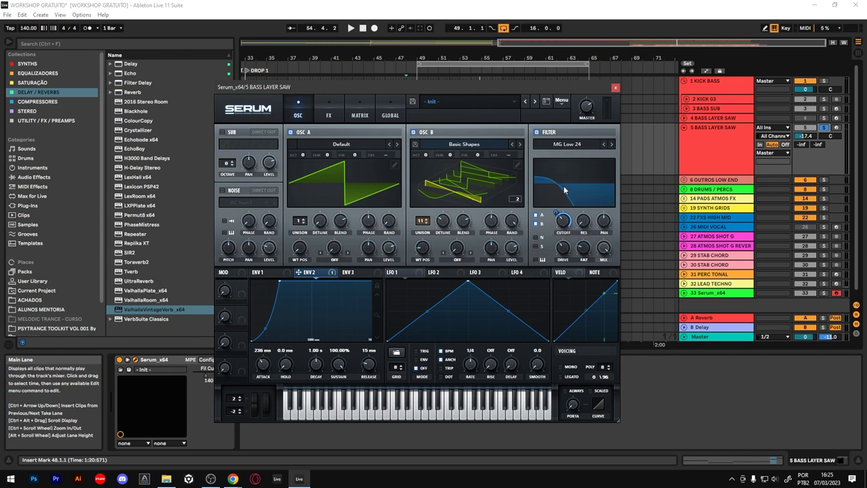
mouse_move(563, 224)
mouse_down()
mouse_move(563, 234)
mouse_move(550, 192)
mouse_move(575, 191)
mouse_move(564, 198)
mouse_move(553, 231)
mouse_up()
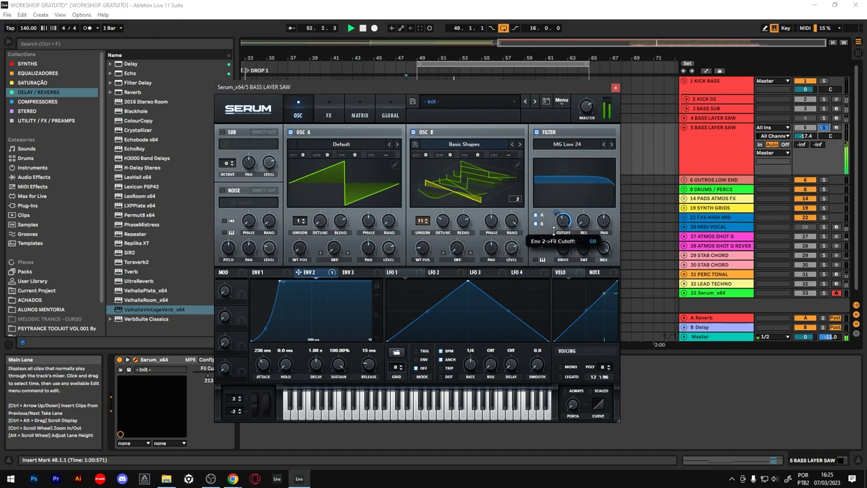
Raise the 5 BASS LAYER SAW track's volume to -11.8 dB and stop playback
mouse_move(579, 117)
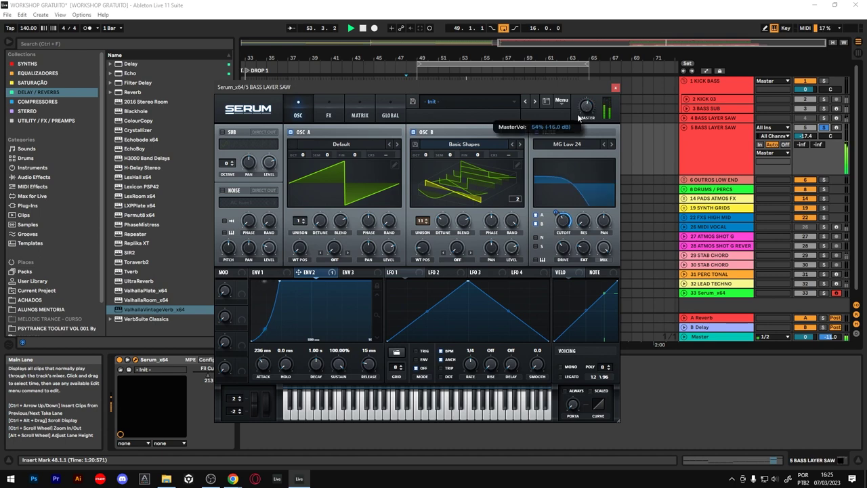
drag(804, 135, 804, 126)
key(space)
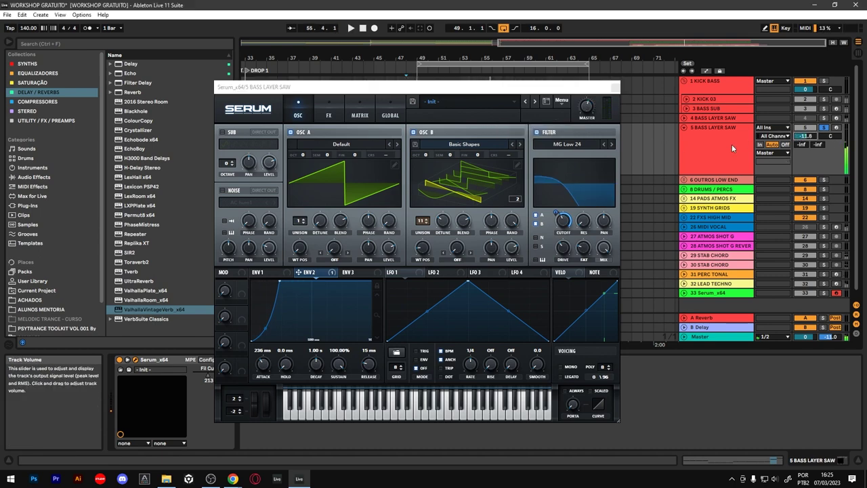
Clear the solo on 5 BASS LAYER SAW, briefly solo the 1 KICK BASS group, and play the full mix with the layer track selected
click(824, 81)
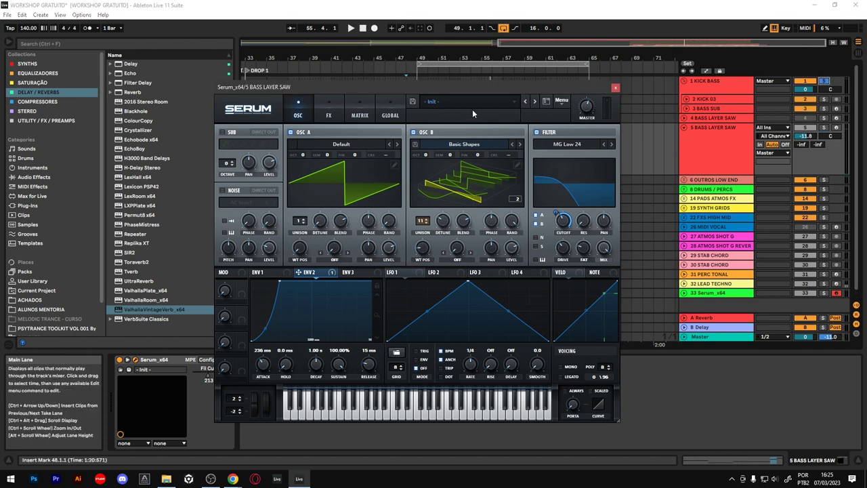
click(823, 128)
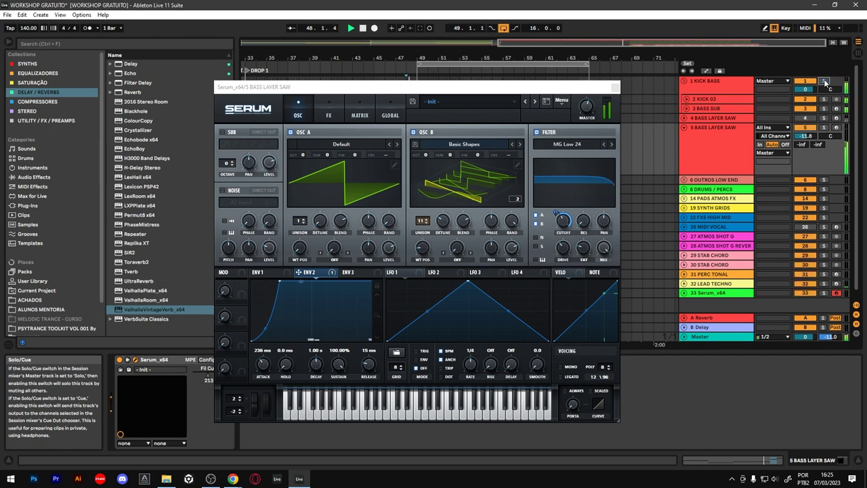
key(space)
click(722, 149)
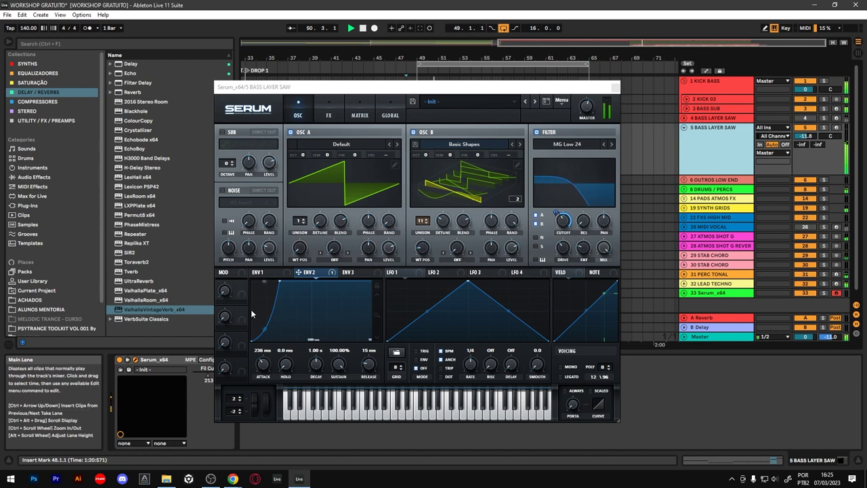
Set Envelope 2's attack to 249 ms and reshape its attack curve while the mix plays
drag(268, 366, 266, 366)
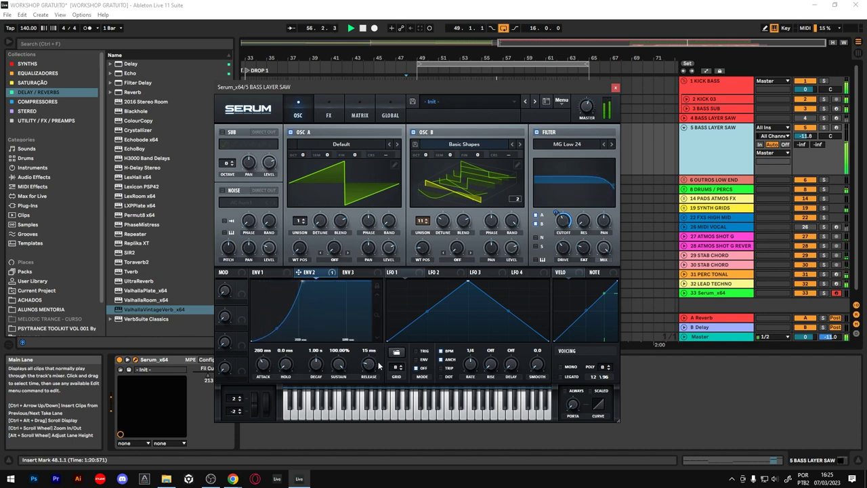
drag(309, 283, 305, 282)
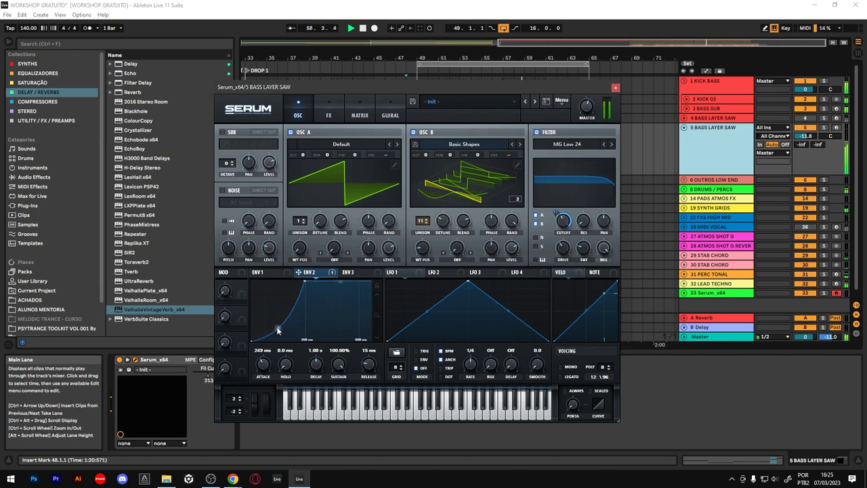
mouse_move(277, 329)
mouse_down()
mouse_move(285, 341)
mouse_move(285, 323)
mouse_up()
Lower the filter cutoff to about 145 Hz and fine-tune oscillator B's detune
drag(563, 224, 557, 217)
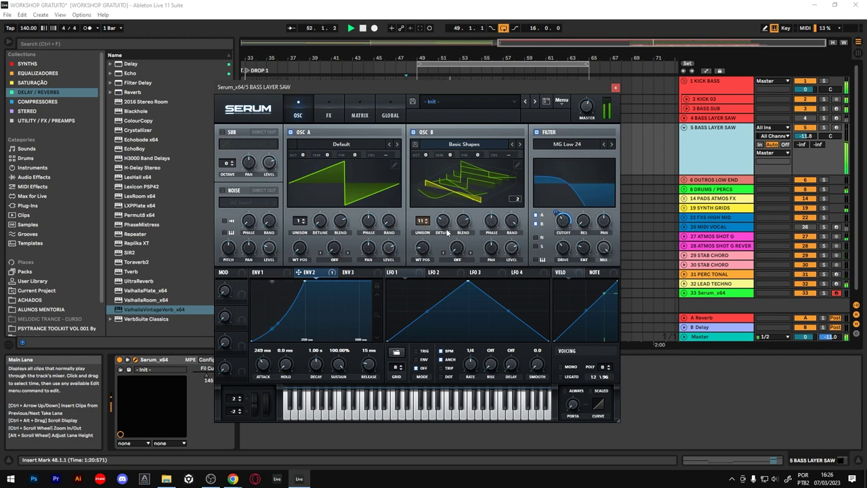
drag(442, 228, 440, 232)
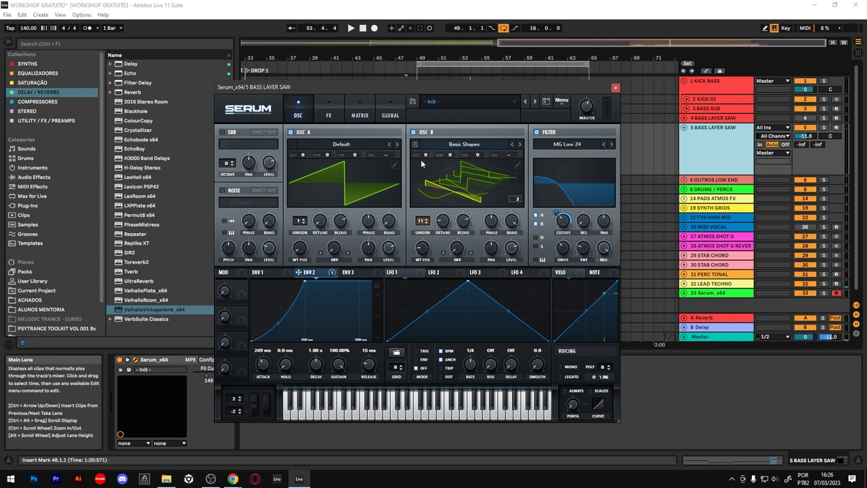
Remove Envelope 2's modulation from the filter cutoff, opening the cutoff to 22050 Hz and returning the envelope's attack to 0.0 ms
drag(450, 88, 421, 99)
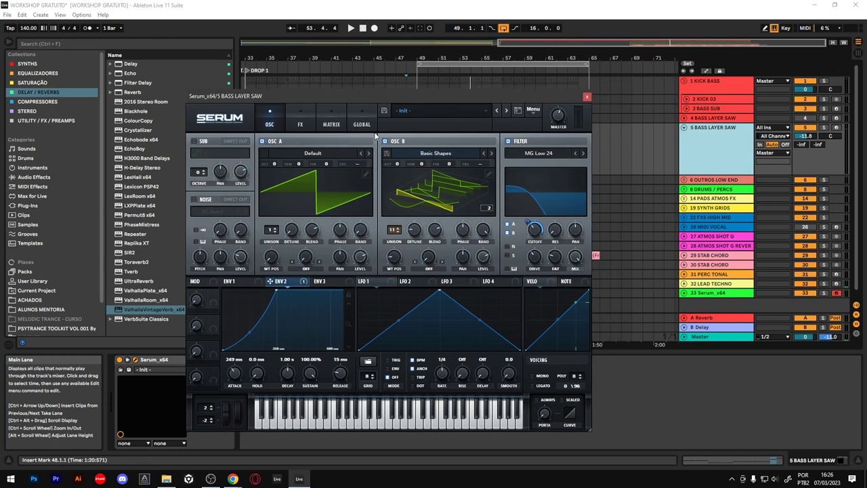
right_click(283, 283)
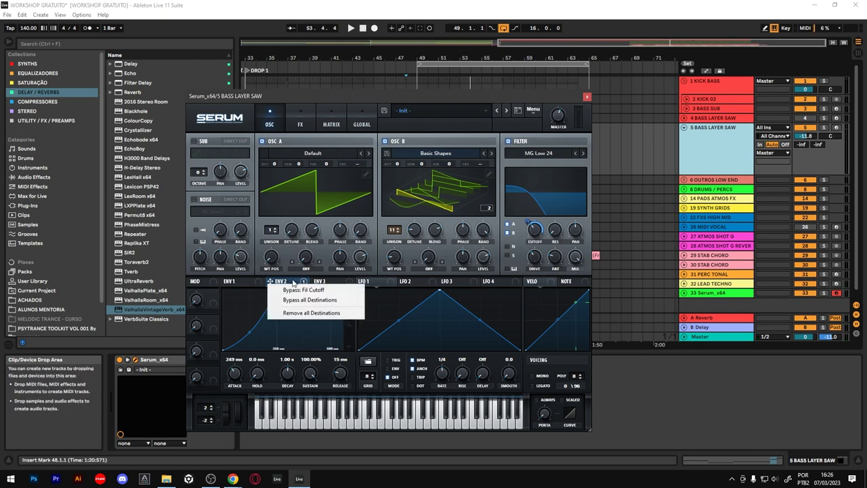
click(356, 263)
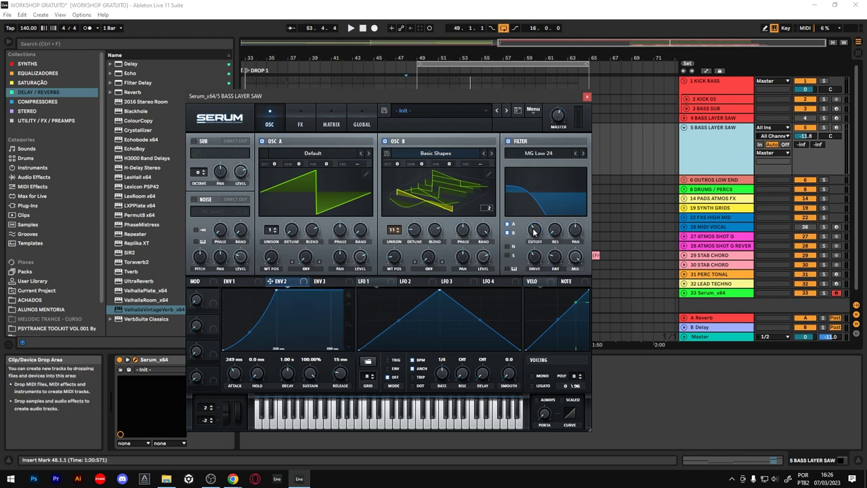
drag(534, 231, 465, 222)
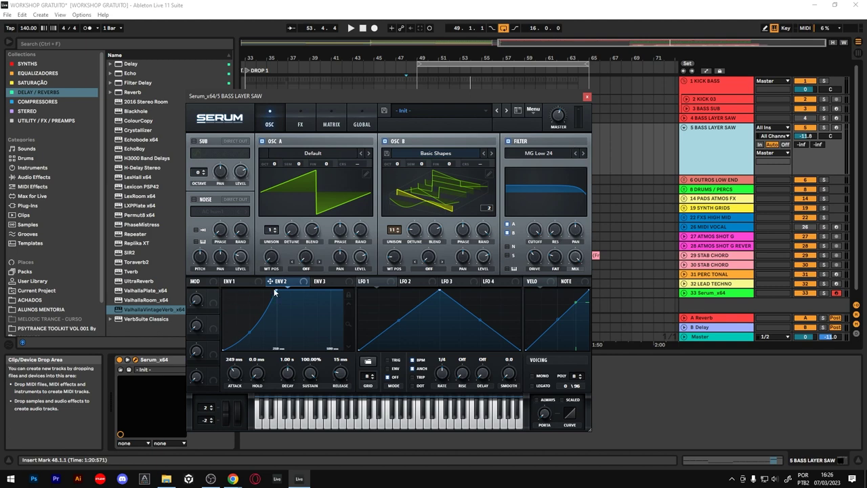
drag(276, 291, 224, 290)
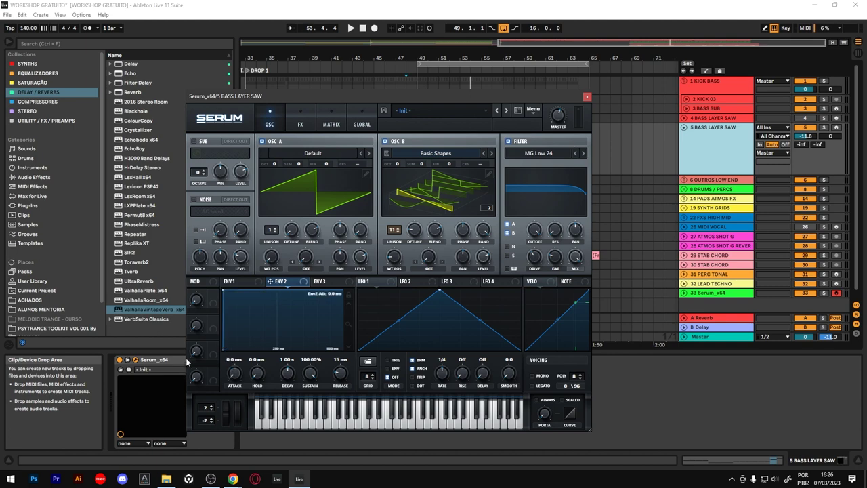
Set Envelope 1's attack to 245 ms while playing the full mix
click(245, 281)
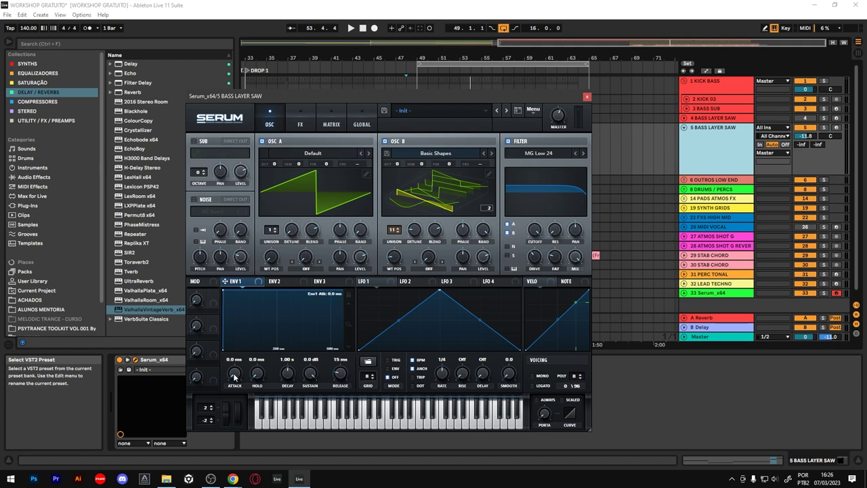
drag(234, 371, 237, 359)
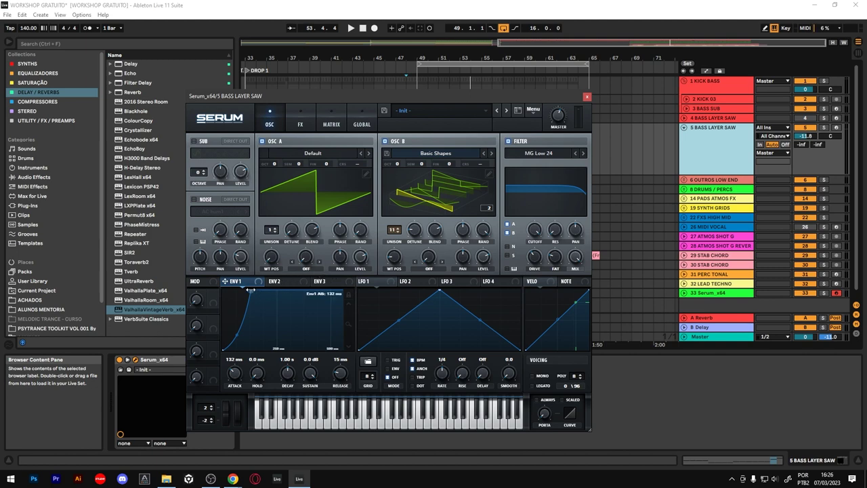
key(space)
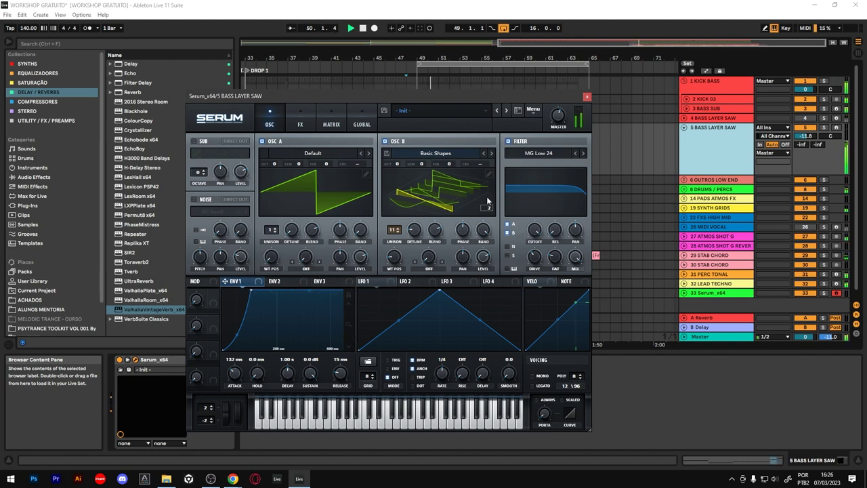
drag(252, 291, 303, 268)
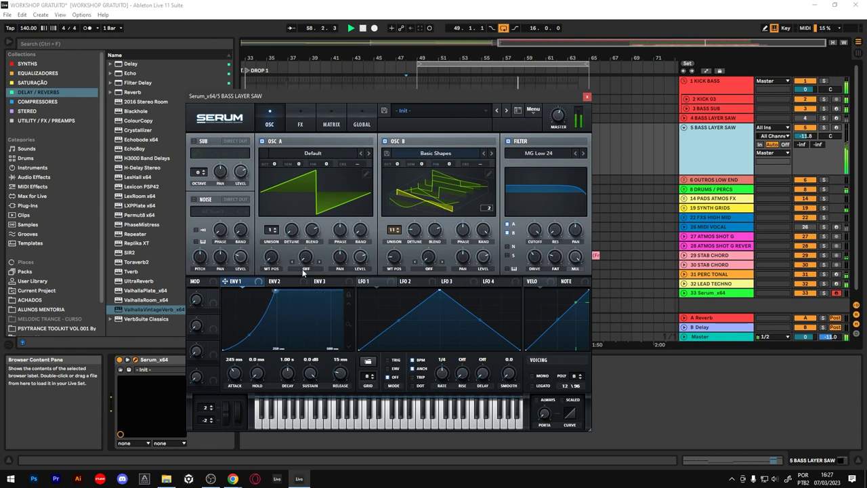
Lower the 5 BASS LAYER SAW volume to -15.0 dB while checking it soloed with 1 KICK BASS, and stop playback
drag(803, 136, 803, 143)
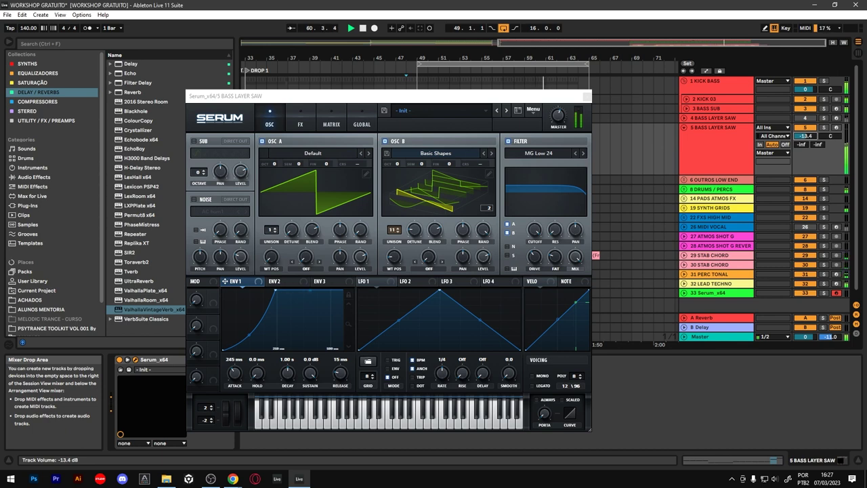
click(823, 81)
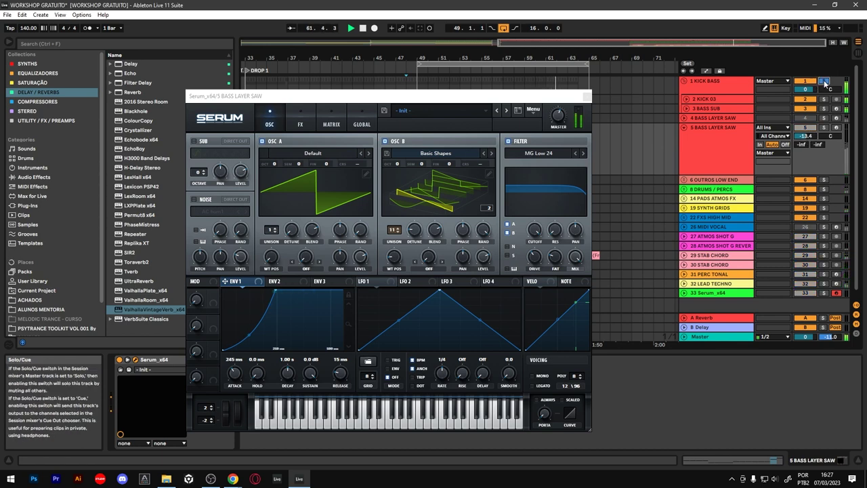
click(823, 128)
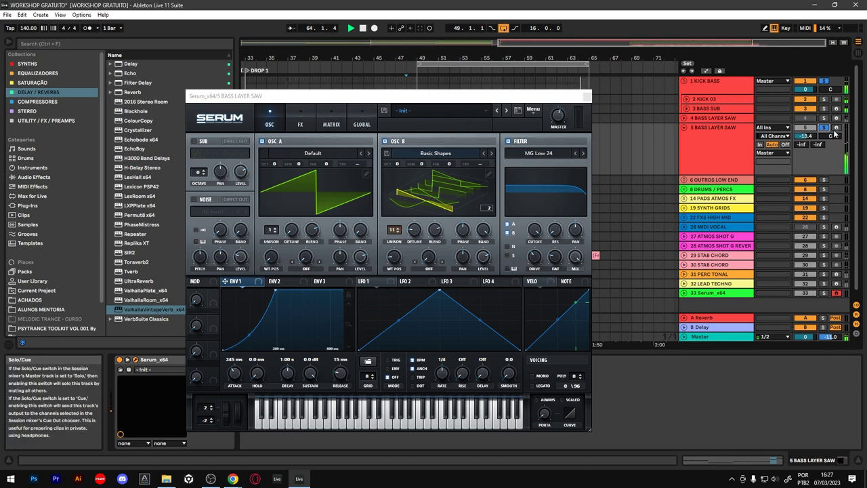
key(Tab)
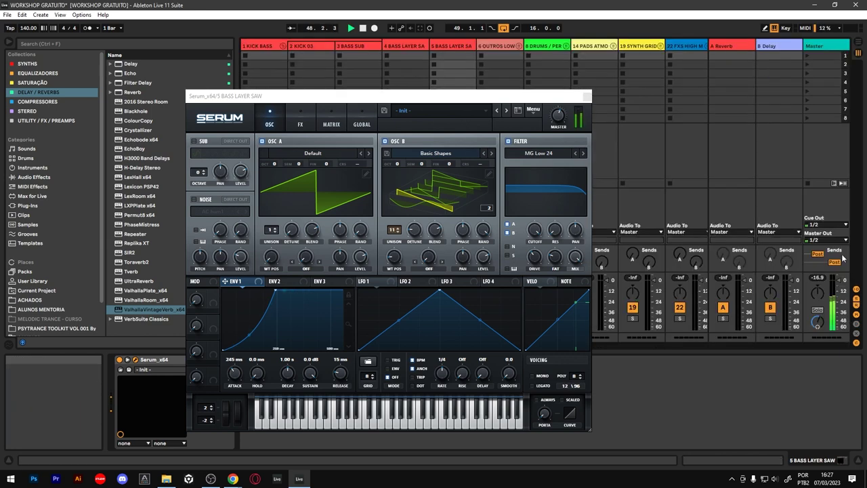
key(Tab)
key(space)
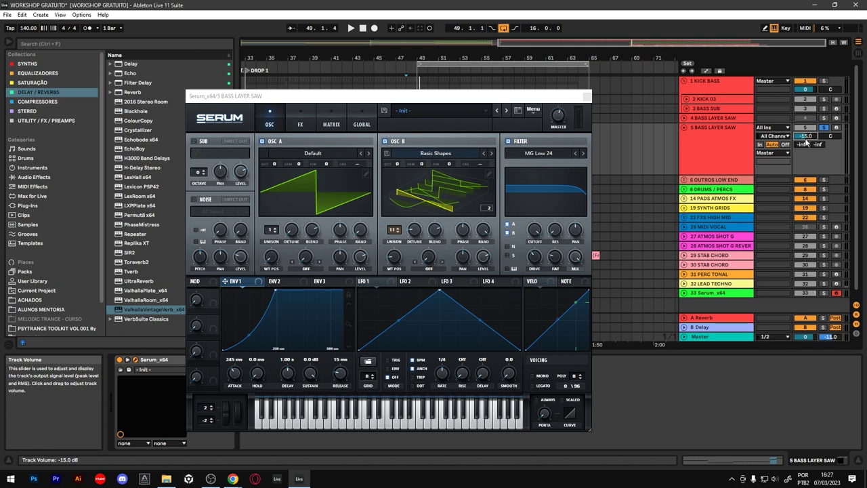
Solo the 1 KICK BASS group together with 5 BASS LAYER SAW and audition them briefly with the synth window closed
click(698, 157)
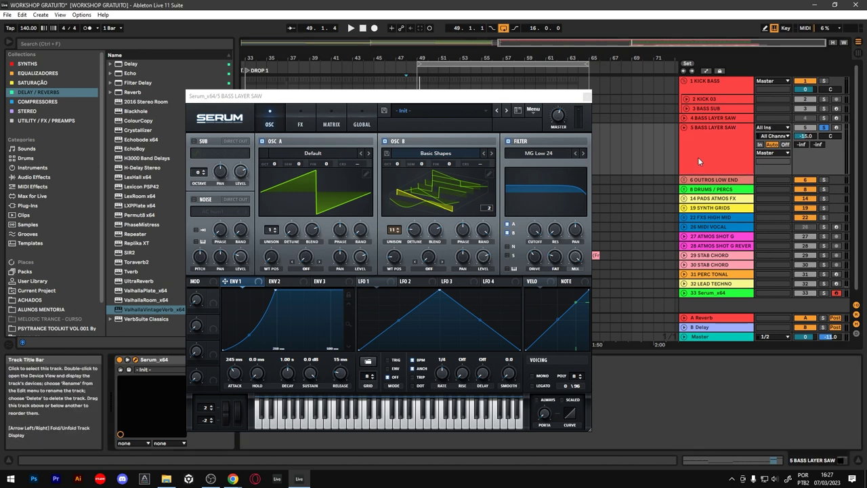
click(587, 97)
click(824, 81)
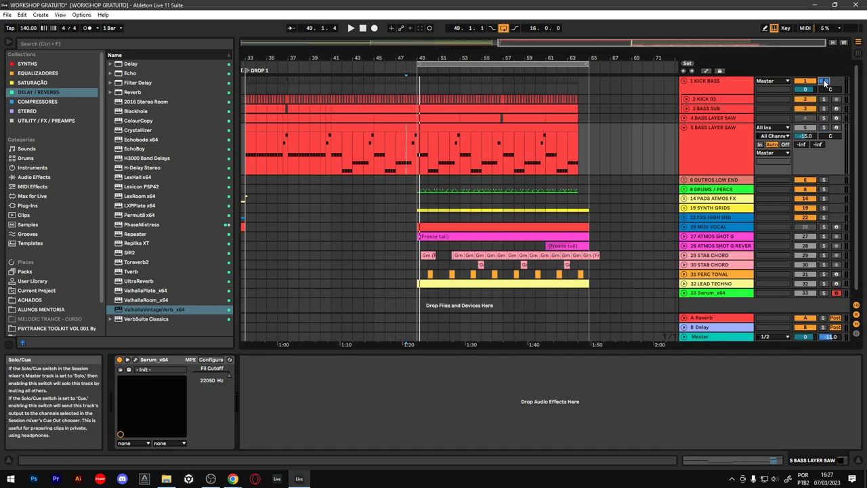
key(space)
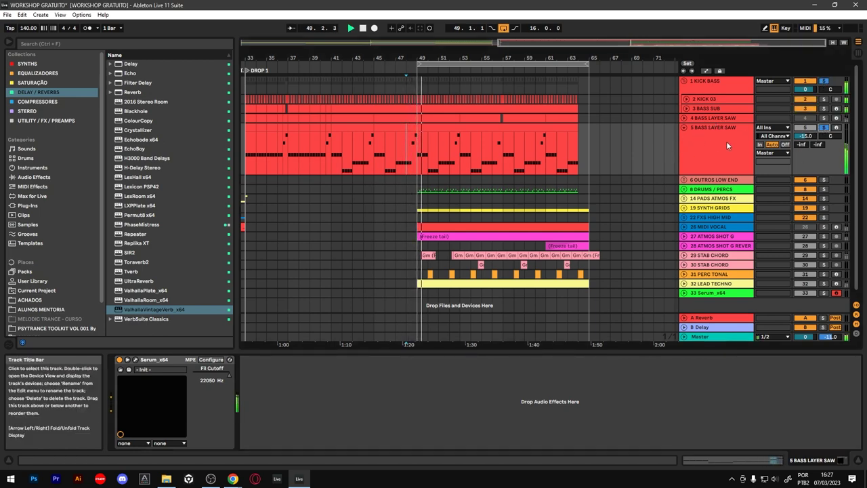
click(726, 140)
key(space)
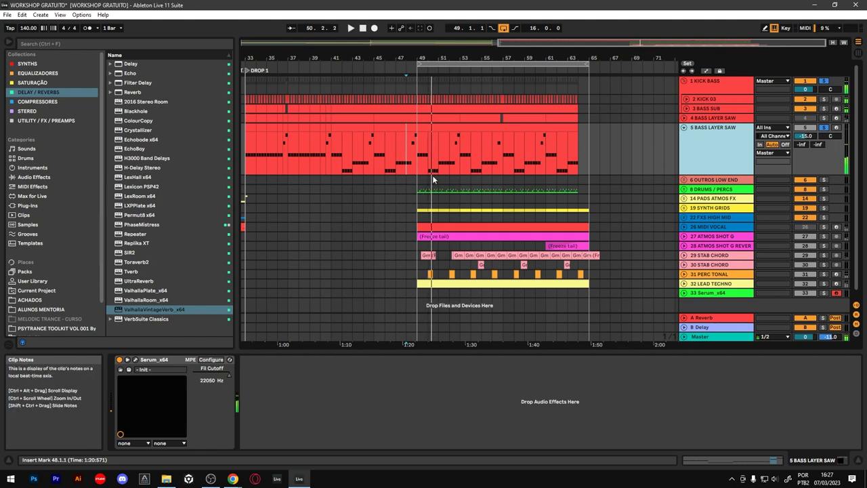
Search the UTILITY / FX / PREAMPS collection for LFO and load LFOTool_x64 onto the 5 BASS LAYER SAW track
click(39, 44)
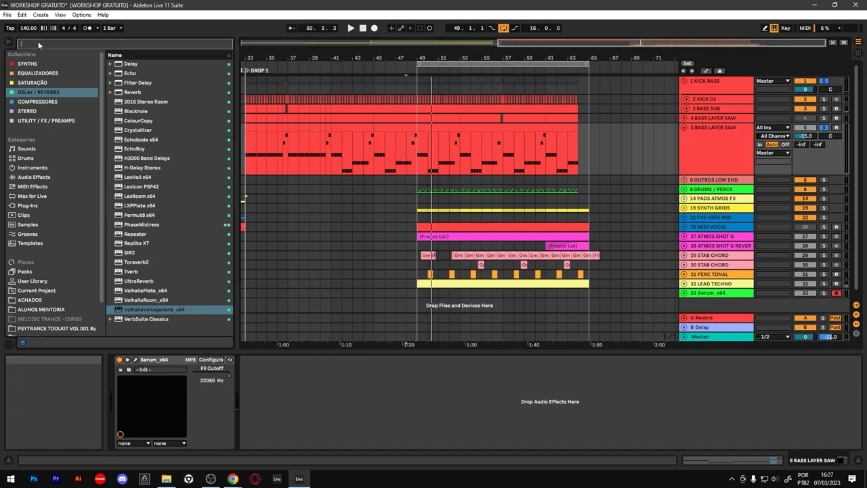
text(LFO)
click(61, 121)
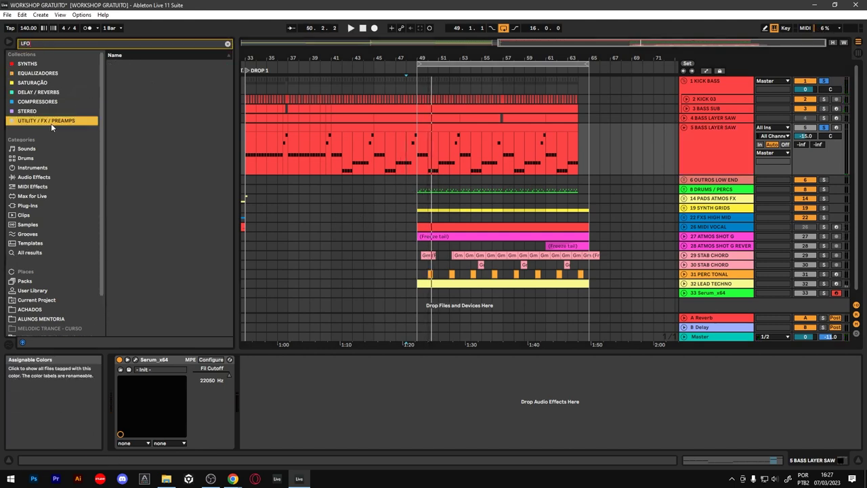
click(136, 65)
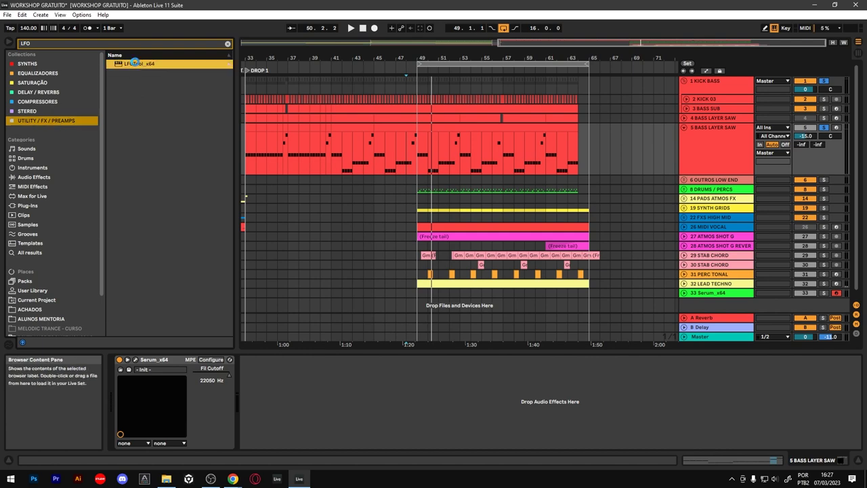
key(Return)
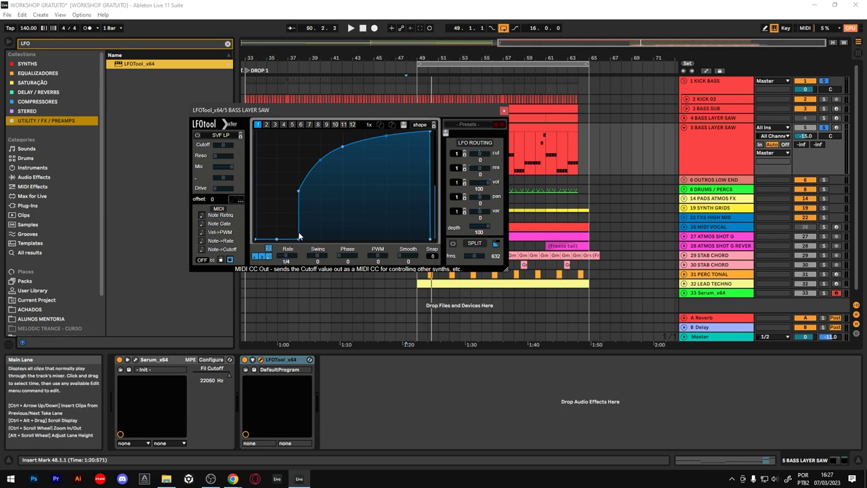
Reshape LFOTool's volume curve into a steeper rise that reaches full level earlier, refining its points during playback
drag(299, 239, 293, 241)
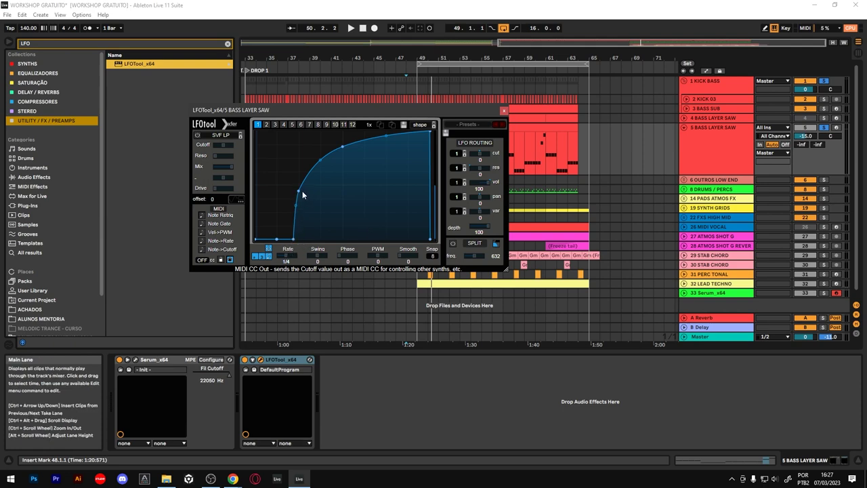
drag(303, 195, 303, 168)
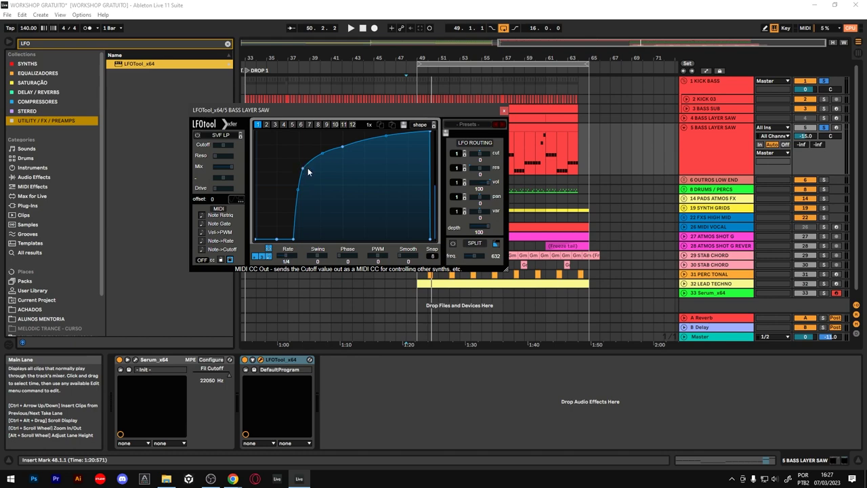
drag(345, 141, 342, 128)
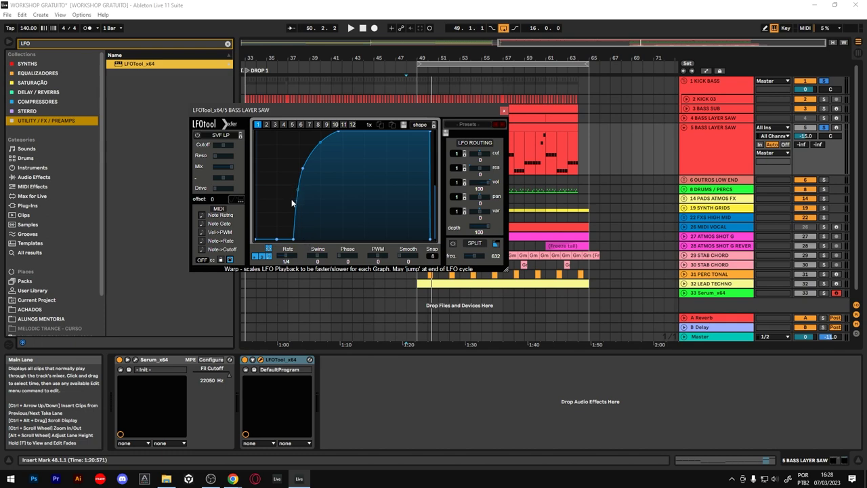
key(space)
mouse_move(293, 239)
mouse_down()
mouse_move(309, 247)
mouse_move(298, 245)
mouse_up()
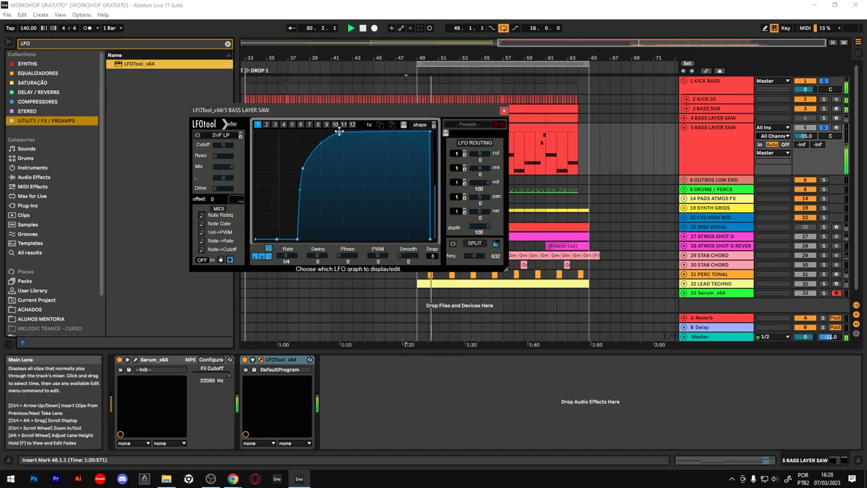
drag(305, 173, 316, 157)
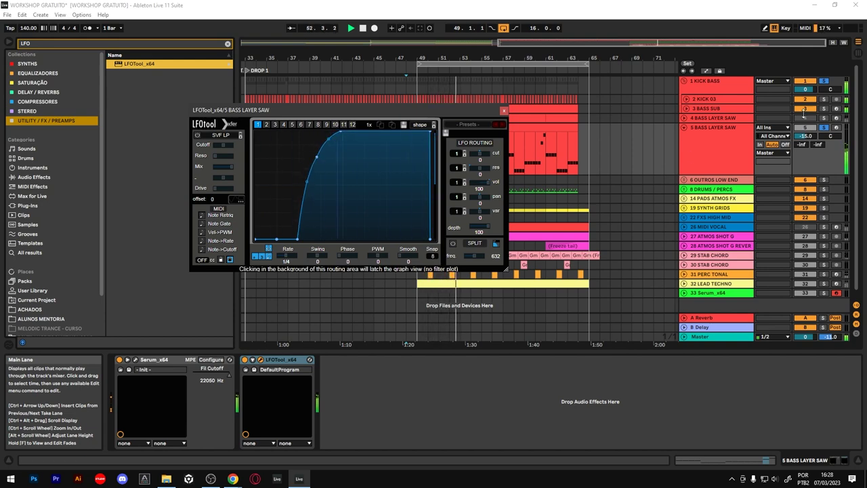
Clear the solos to hear the full mix, close the LFOTool window and lower the 5 BASS LAYER SAW volume to -15.9 dB
click(824, 81)
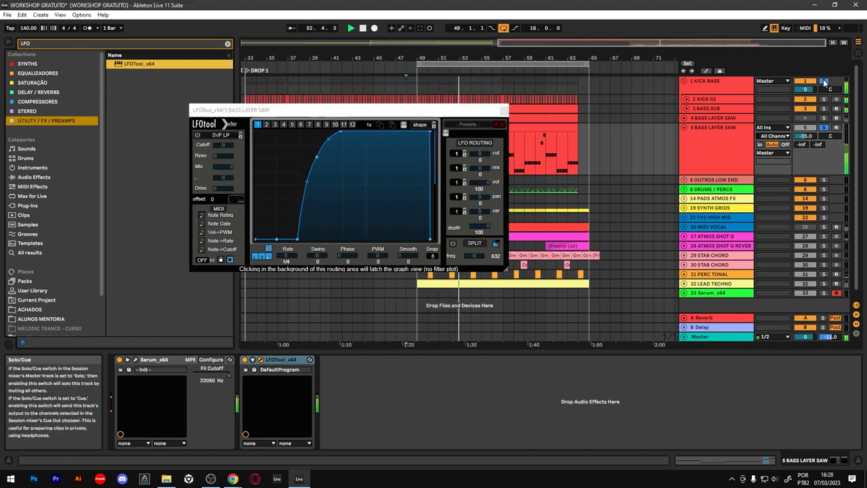
click(504, 111)
drag(804, 137, 804, 141)
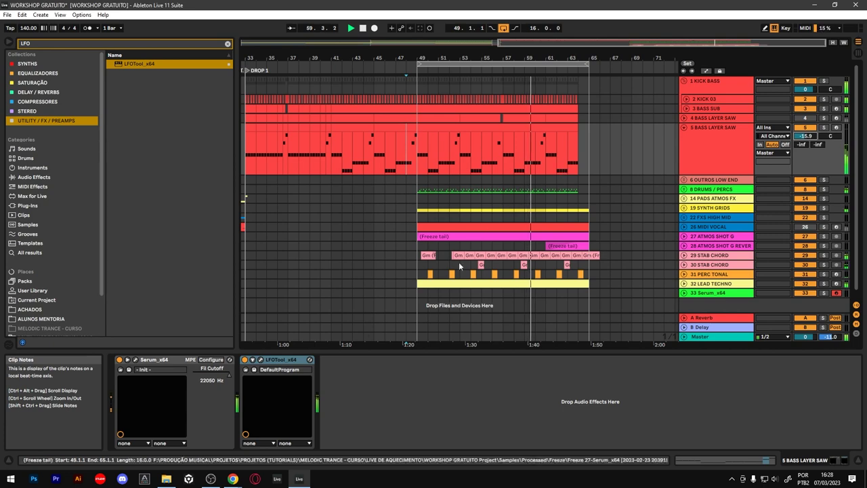
Move the final upper point of the LFOTool curve slightly earlier so the volume slopes down at the cycle's end
click(260, 358)
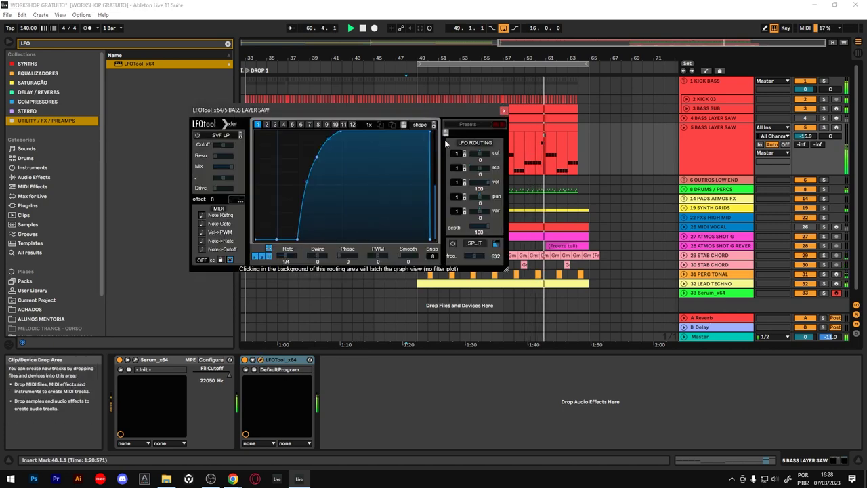
drag(430, 130, 424, 128)
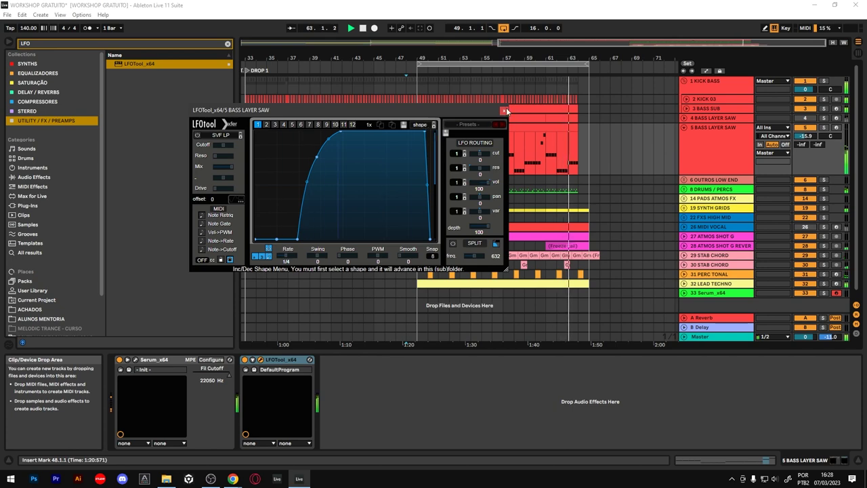
click(503, 109)
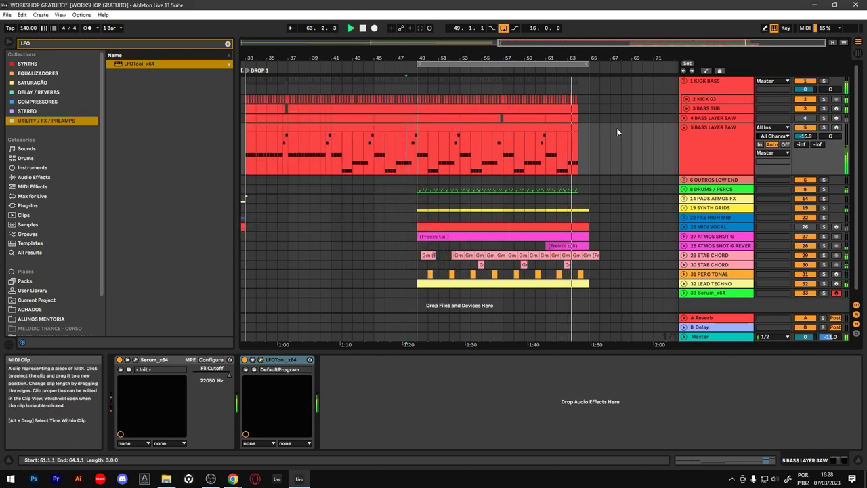
Collapse the Serum and LFOTool devices on the layer track and clear the browser search
double_click(161, 359)
double_click(166, 362)
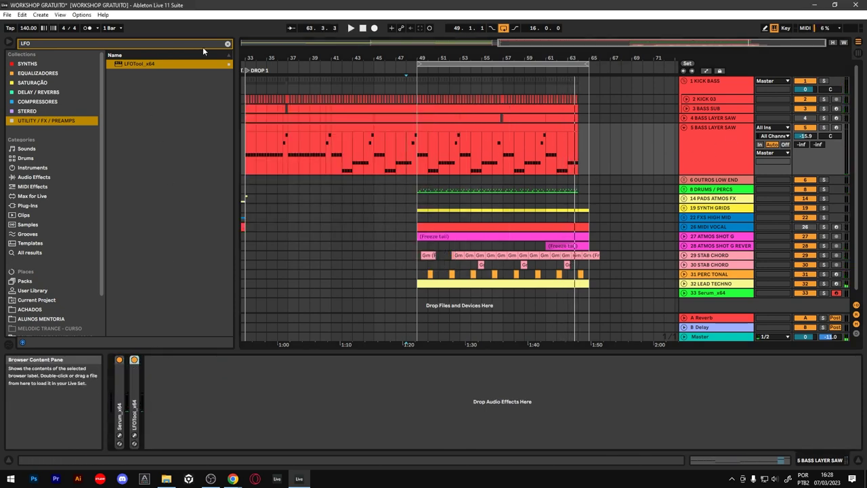
click(228, 44)
Solo the 5 BASS LAYER SAW track and add ValhallaPlate from the Delay / Reverbs collection to it
click(823, 128)
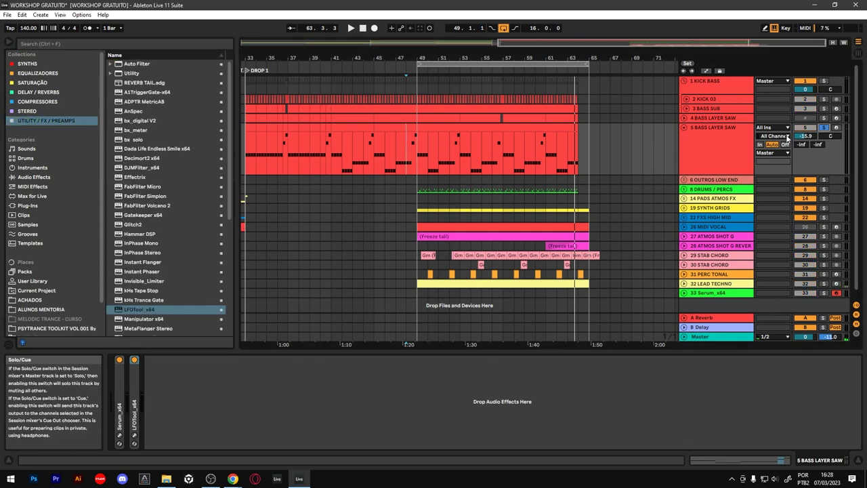
key(space)
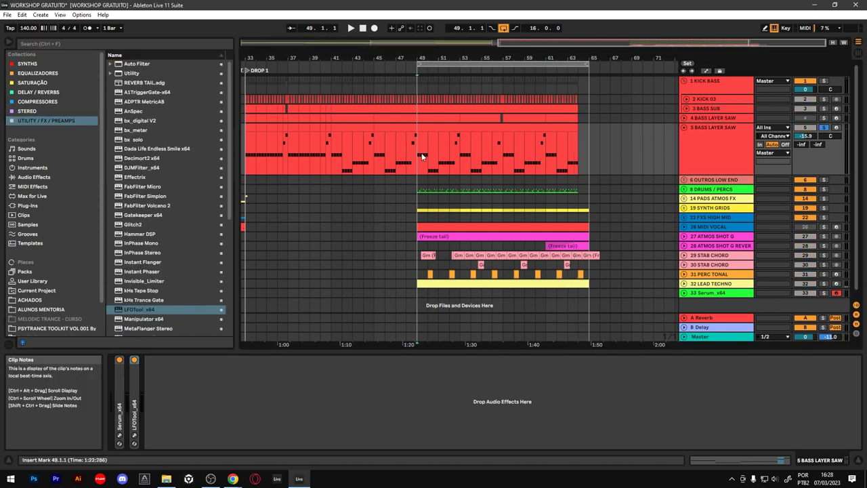
click(56, 43)
text(VAL)
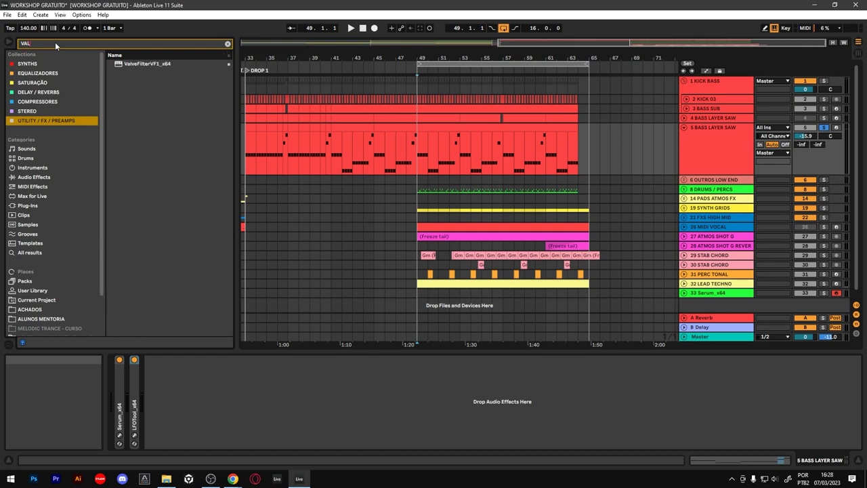
click(39, 93)
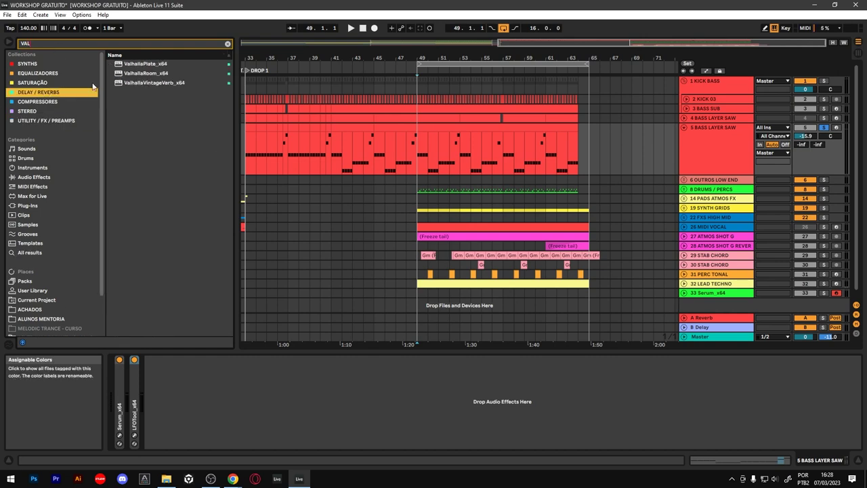
double_click(151, 65)
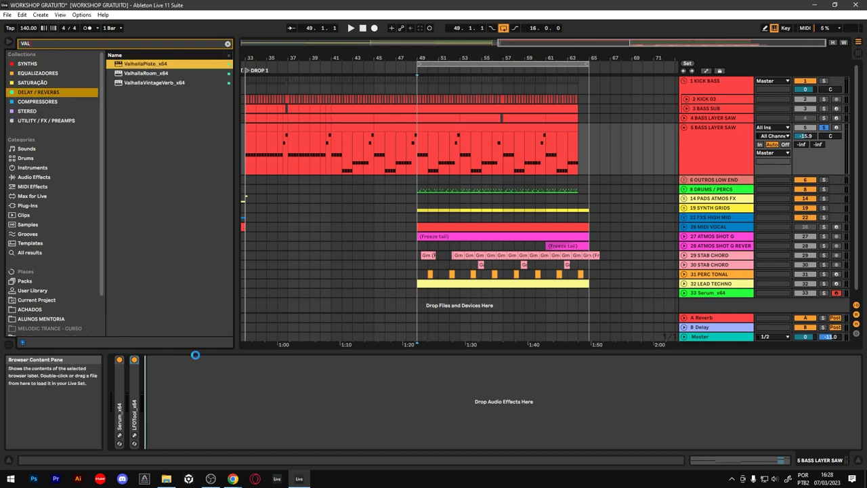
Play the drop from bar 49 and set ValhallaPlate's mix to 10.4%, decay to 1.3 s and size to 78.4%
click(418, 84)
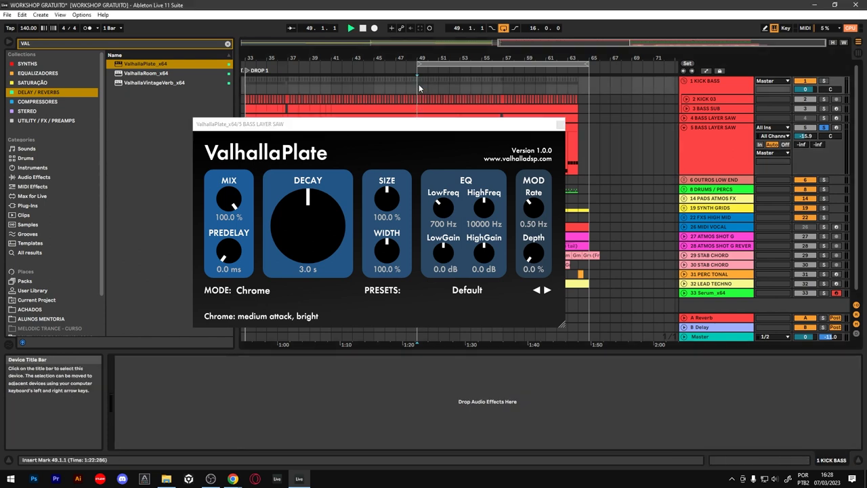
key(space)
drag(391, 198, 385, 234)
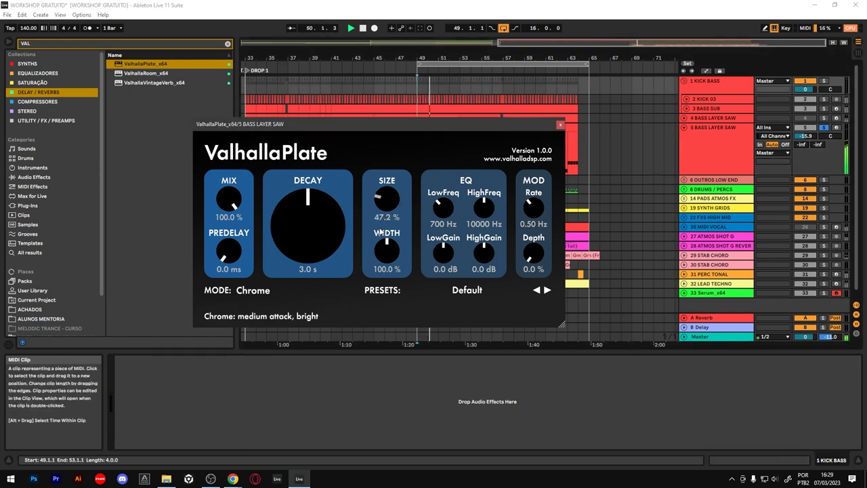
drag(322, 229, 309, 352)
drag(284, 233, 285, 222)
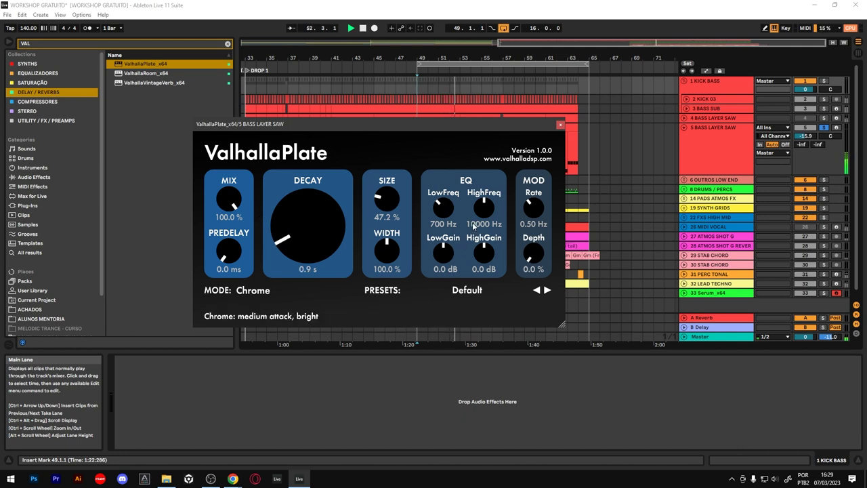
drag(230, 199, 213, 359)
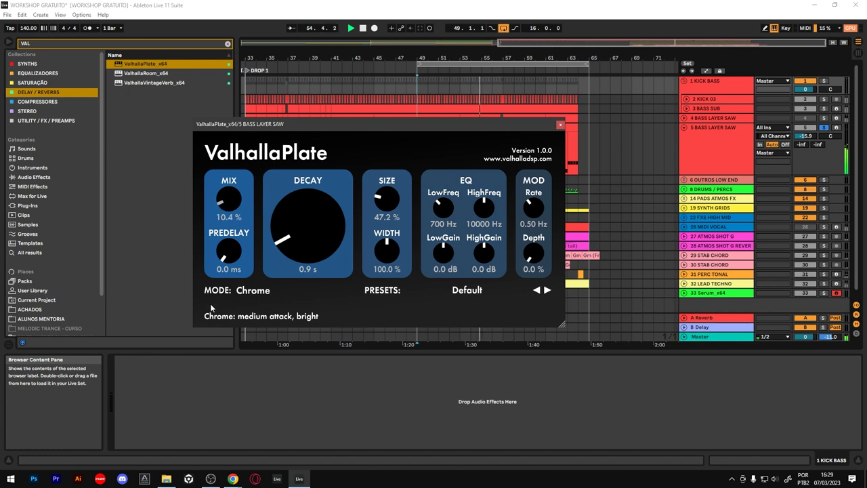
drag(286, 246, 288, 228)
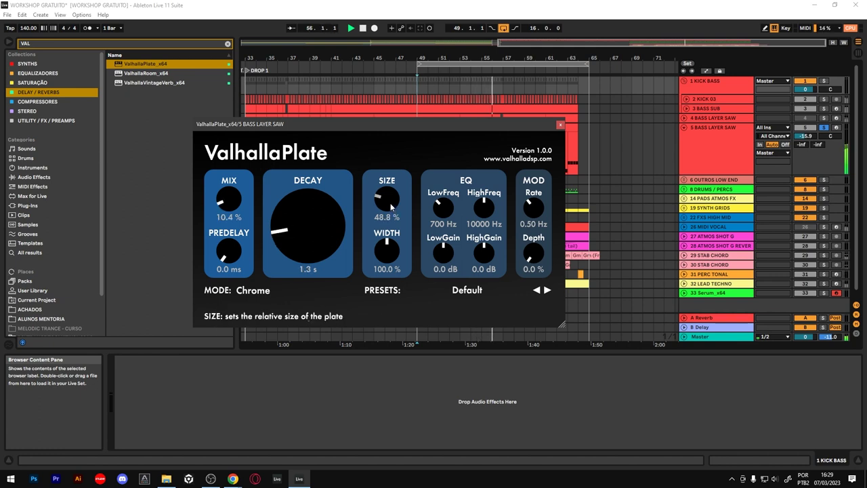
drag(384, 201, 373, 187)
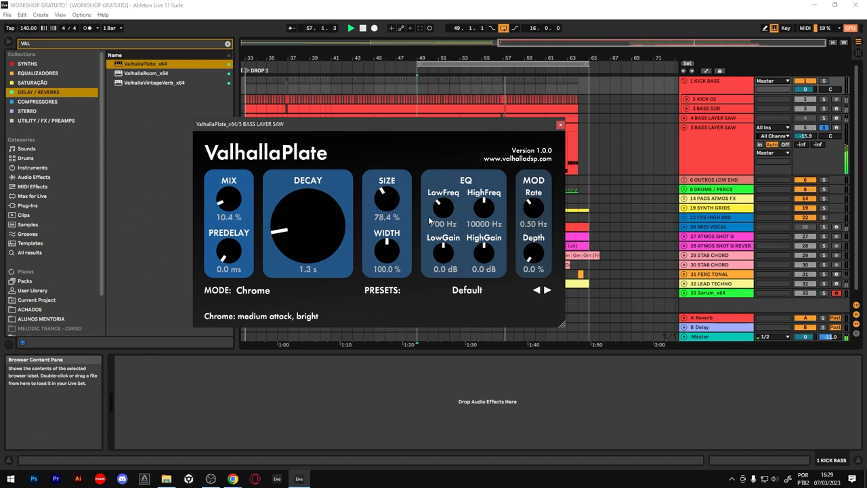
Set the reverb EQ's low gain to 4.4 dB, high gain to 12.0 dB and high frequency to 3910 Hz
mouse_move(444, 252)
mouse_down()
mouse_move(468, 136)
mouse_move(445, 235)
mouse_up()
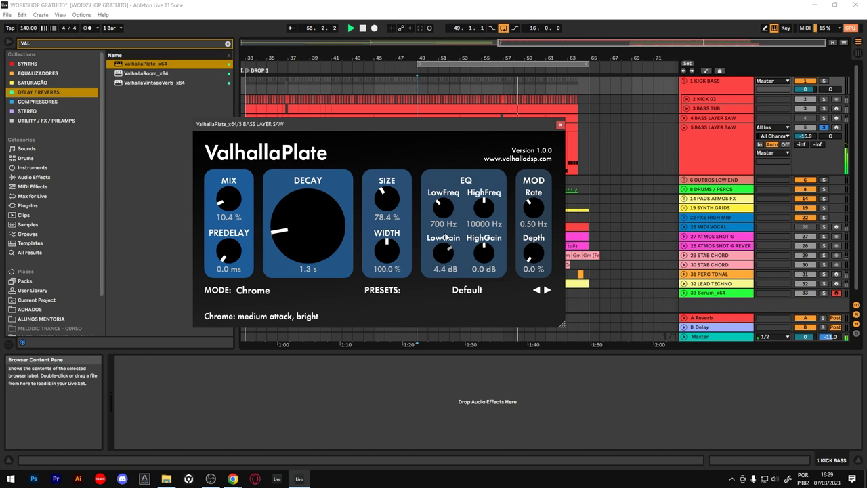
drag(491, 252, 491, 157)
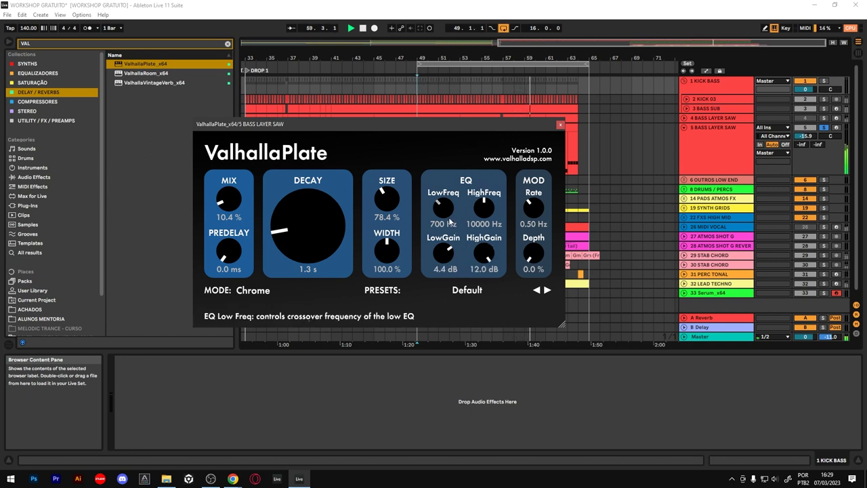
drag(474, 204, 470, 241)
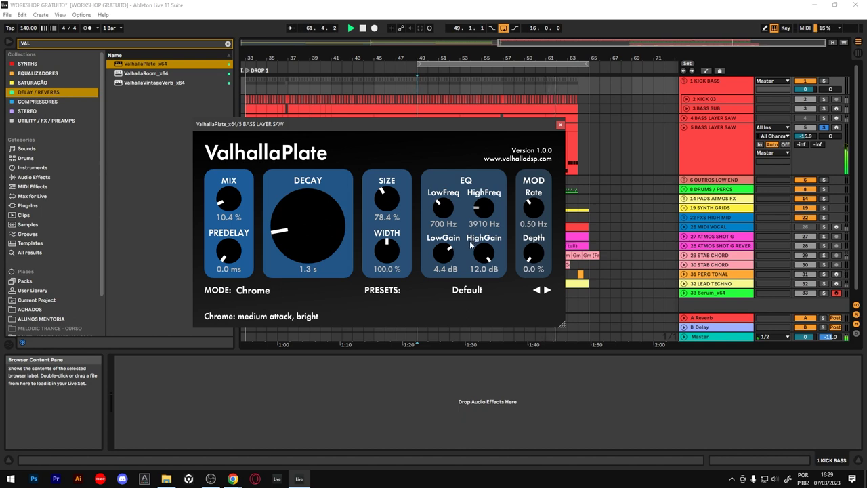
Lengthen the reverb decay to 1.5 s and raise its mix to 16.0%
drag(287, 227, 290, 222)
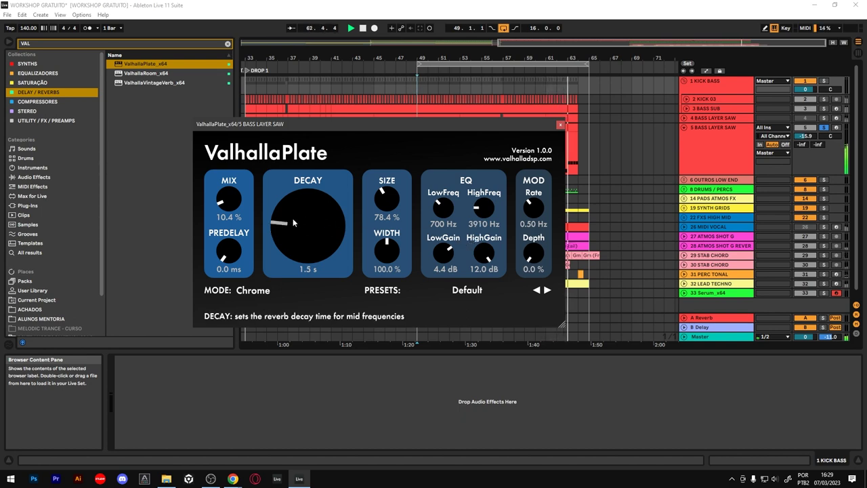
drag(226, 203, 226, 207)
drag(222, 193, 223, 196)
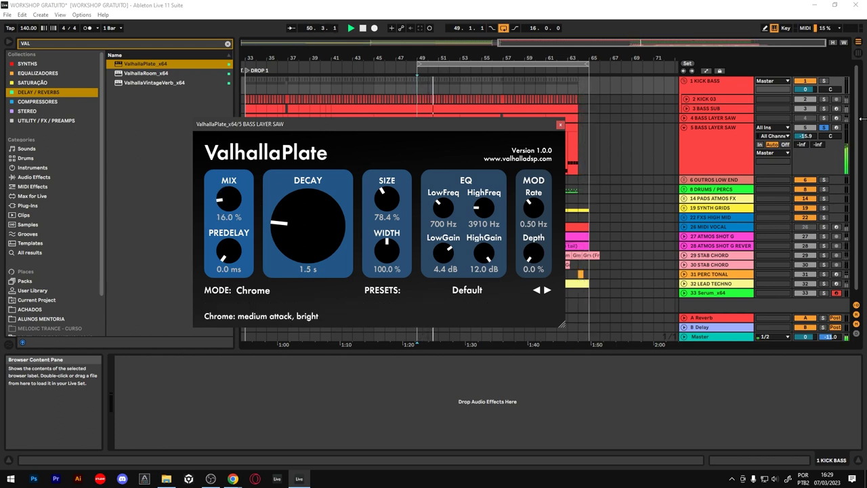
Briefly solo the KICK BASS group, clear the solo, and lower the 5 BASS LAYER SAW volume to -16.4 dB in the full mix
click(824, 82)
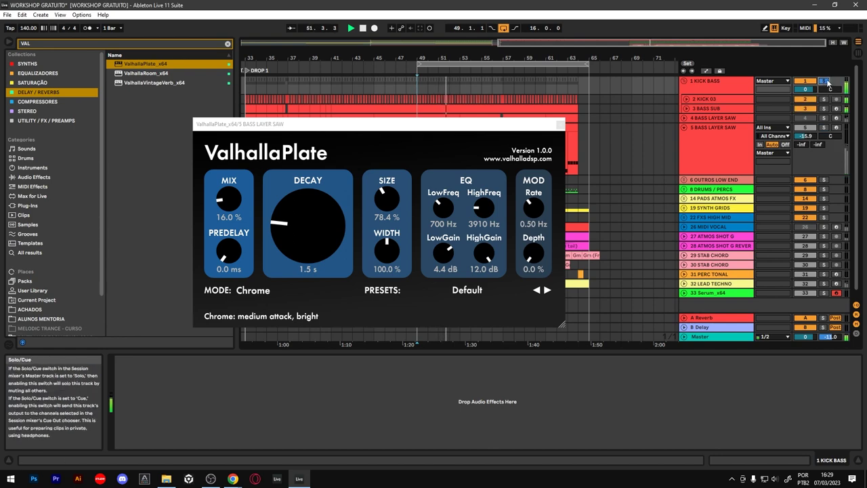
click(824, 82)
click(737, 140)
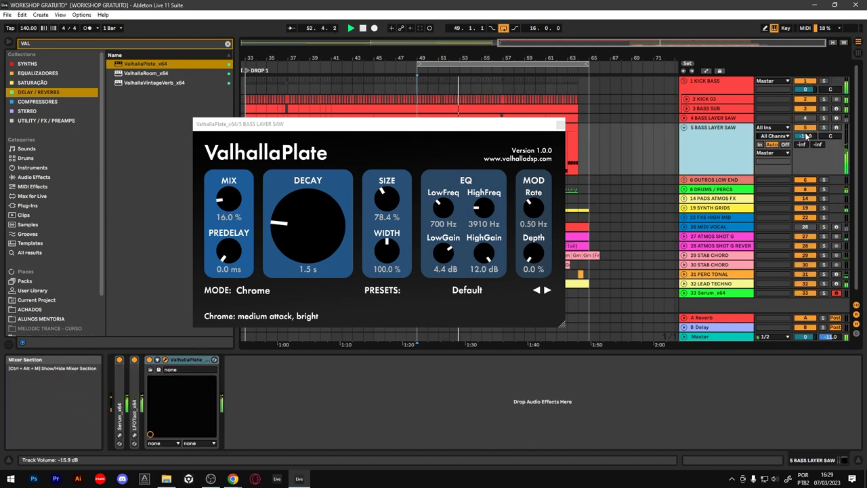
drag(805, 136, 804, 139)
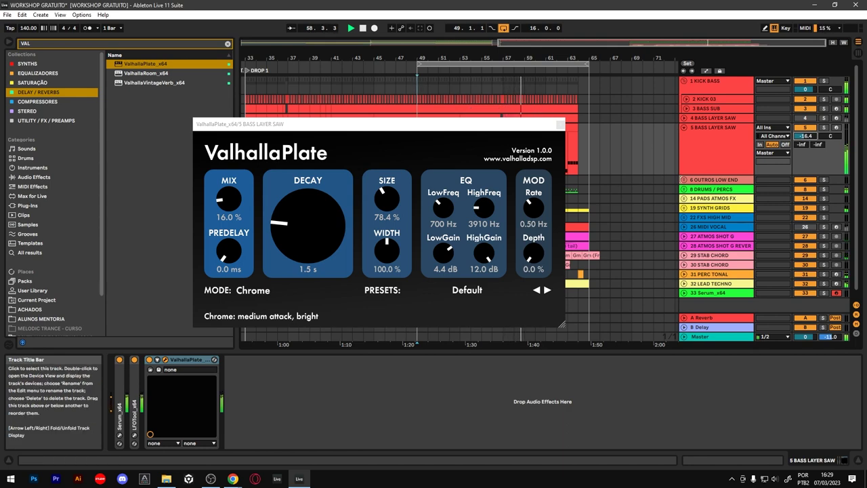
click(846, 446)
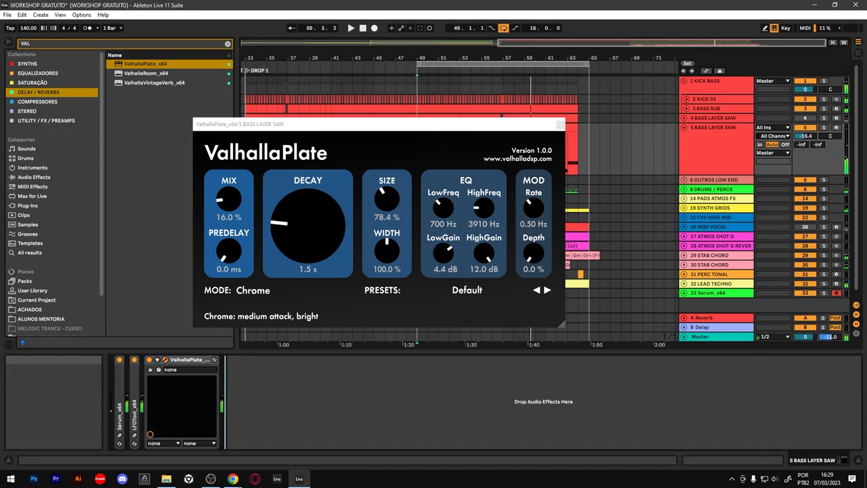